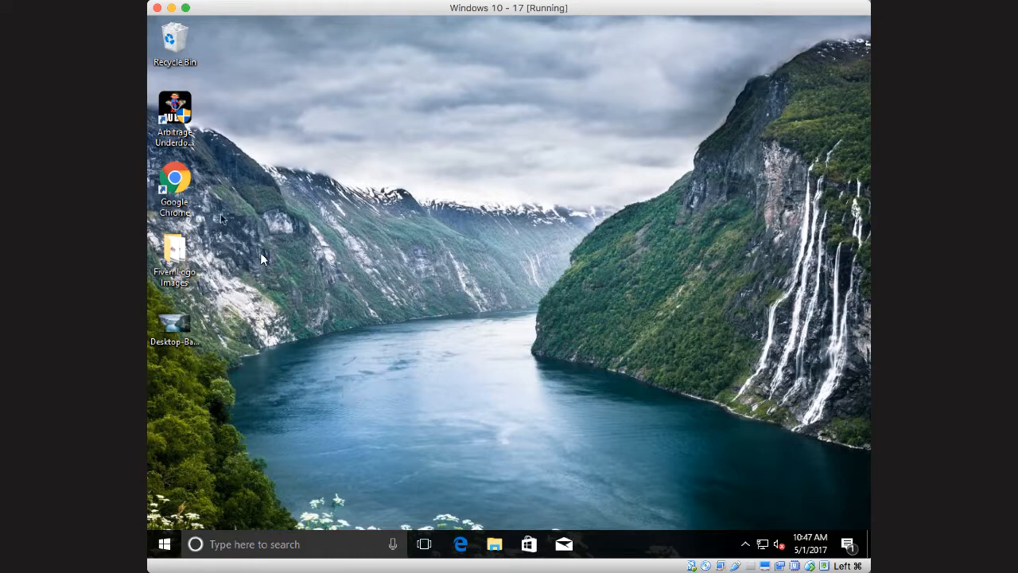
Open Google Chrome, search for java jdk, and open Oracle's Java SE Development Kit 8 downloads page
double_click(181, 184)
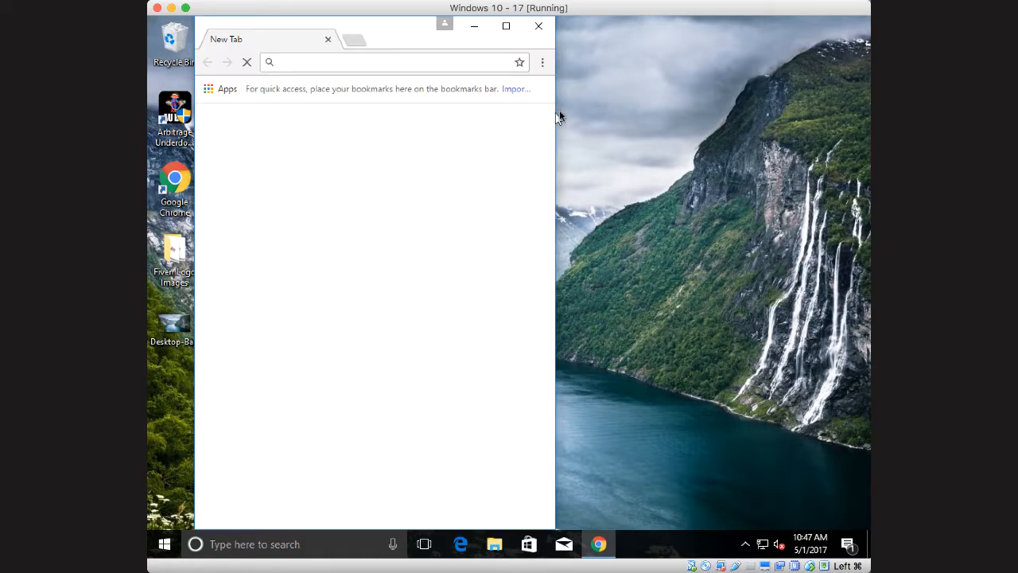
drag(556, 92, 721, 91)
text(java)
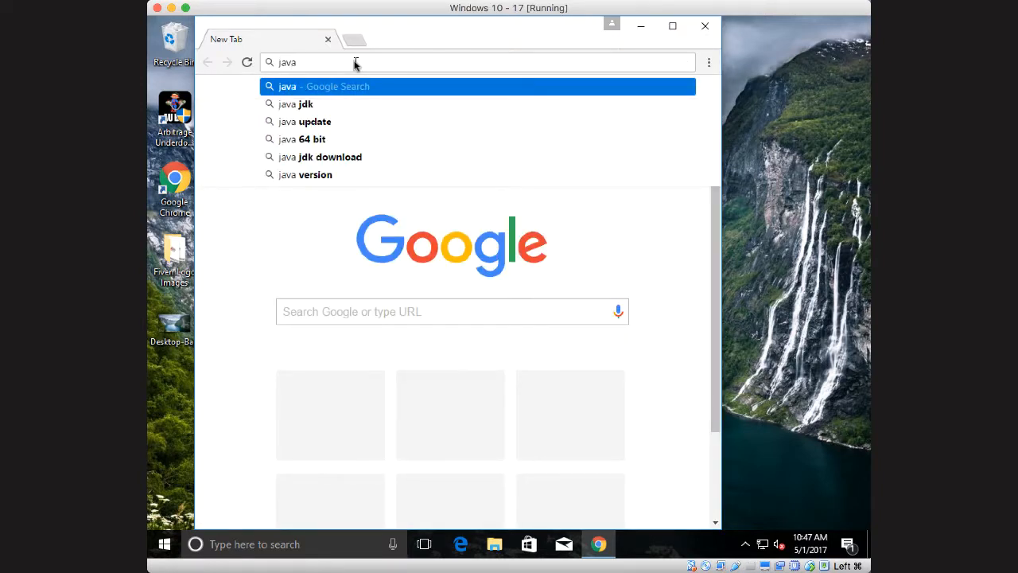
click(300, 105)
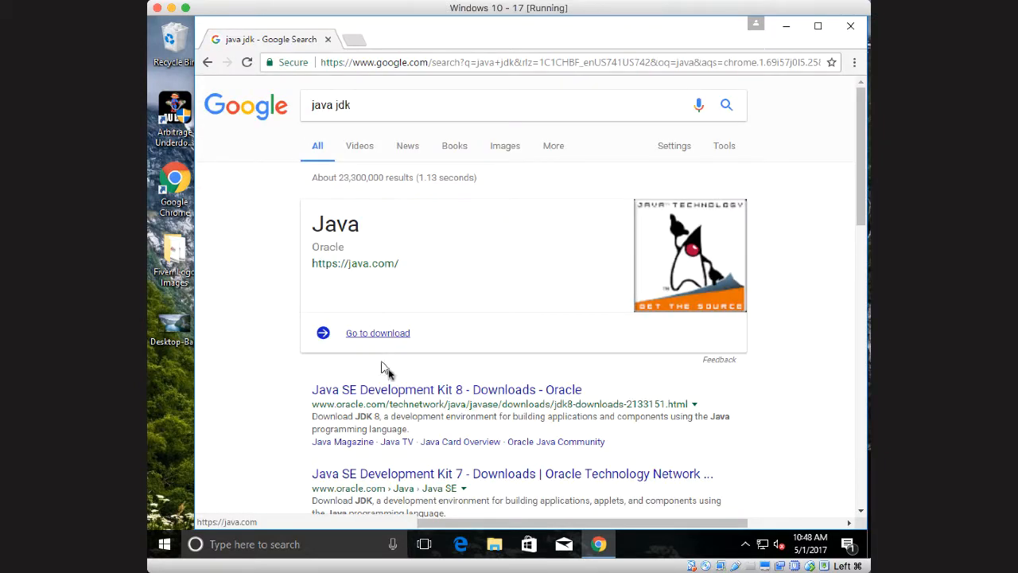
click(436, 391)
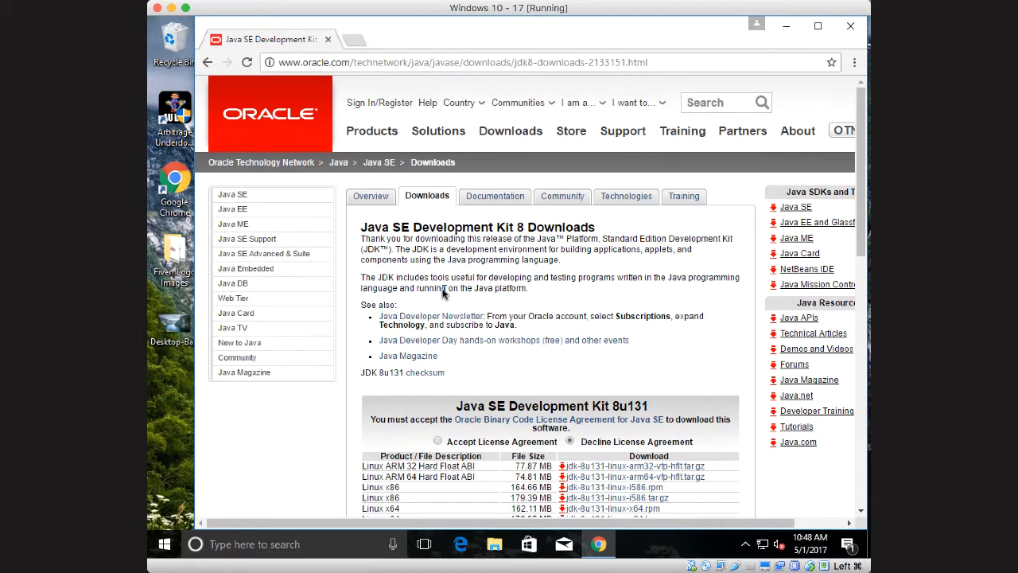
Accept the Java SE Development Kit 8u131 license agreement and download the Windows x64 installer, jdk-8u131-windows-x64.exe
scroll(507, 362, down, 3)
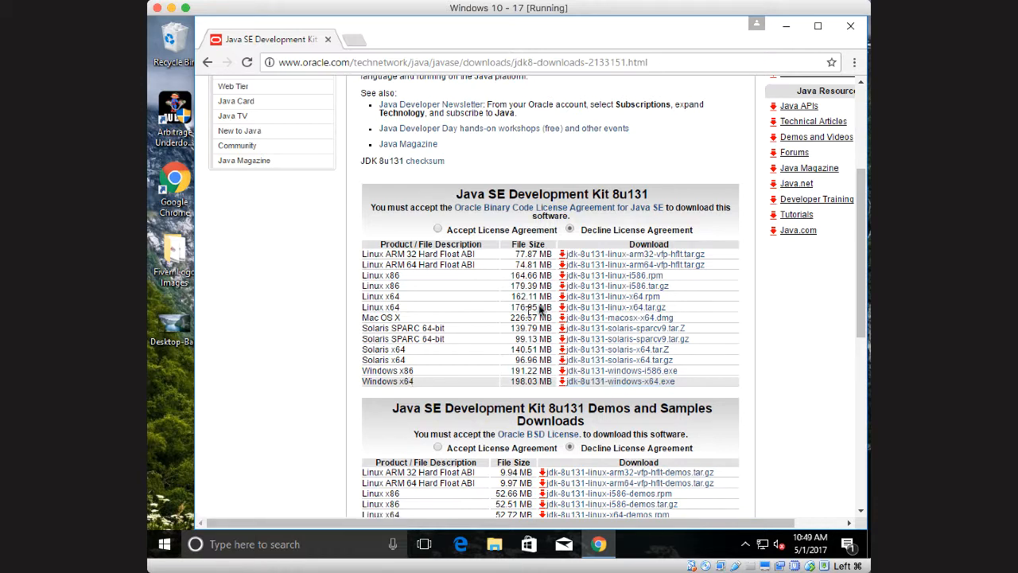
click(437, 229)
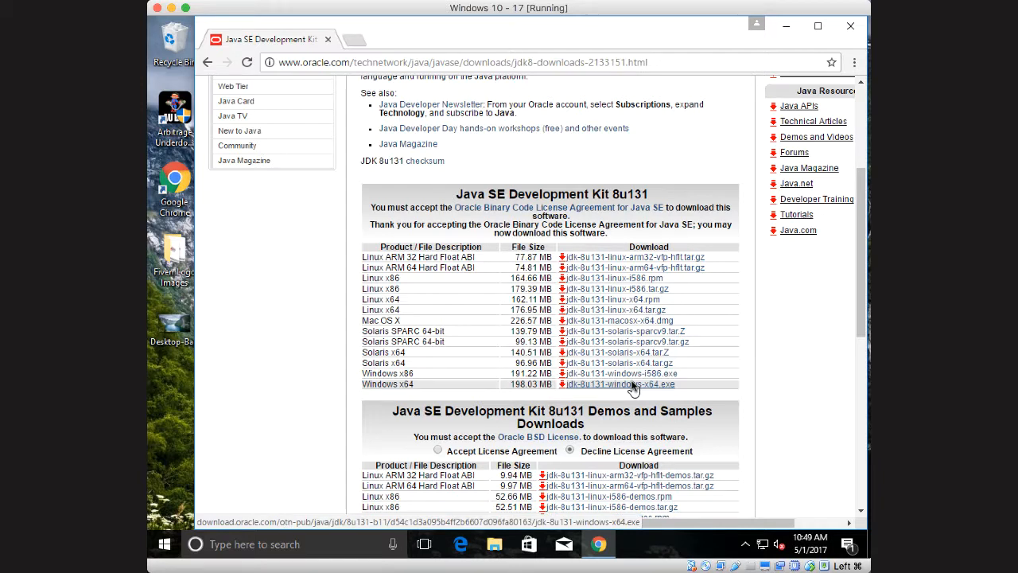
click(613, 384)
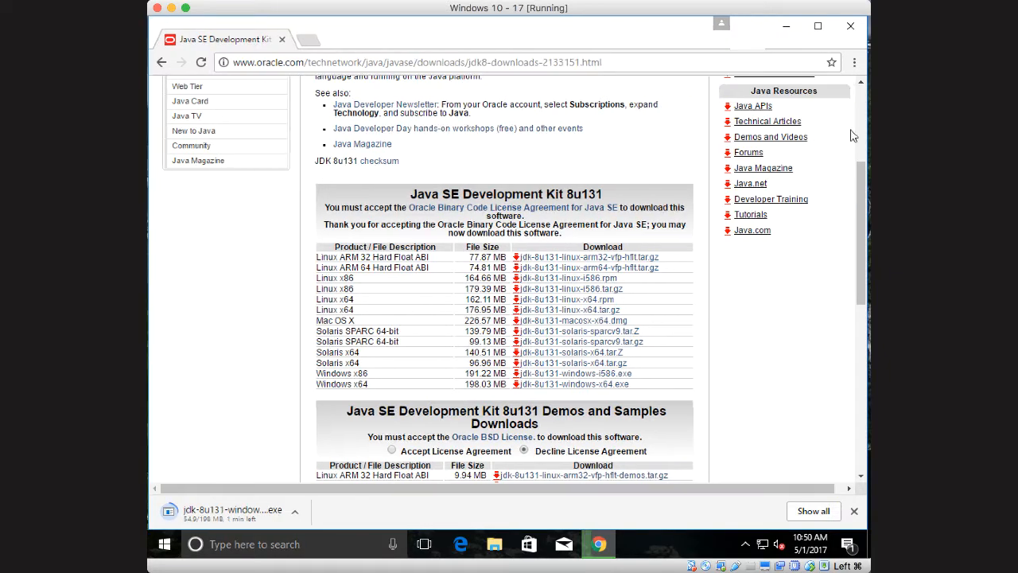
scroll(455, 260, up, 1)
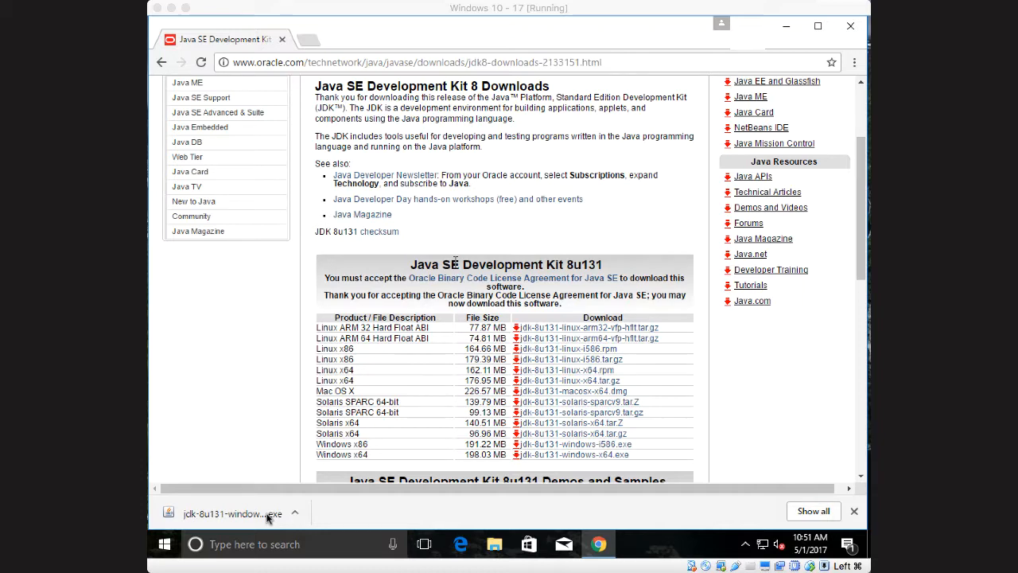
Show the downloaded jdk-8u131-windows-x64 installer in its folder, run it, and allow it to make changes to the device
click(294, 513)
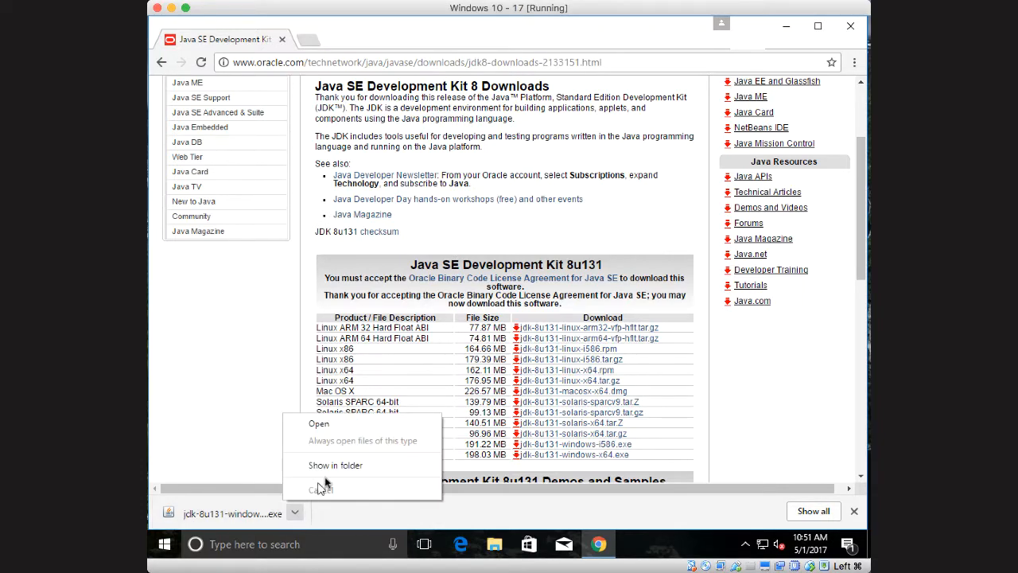
click(336, 467)
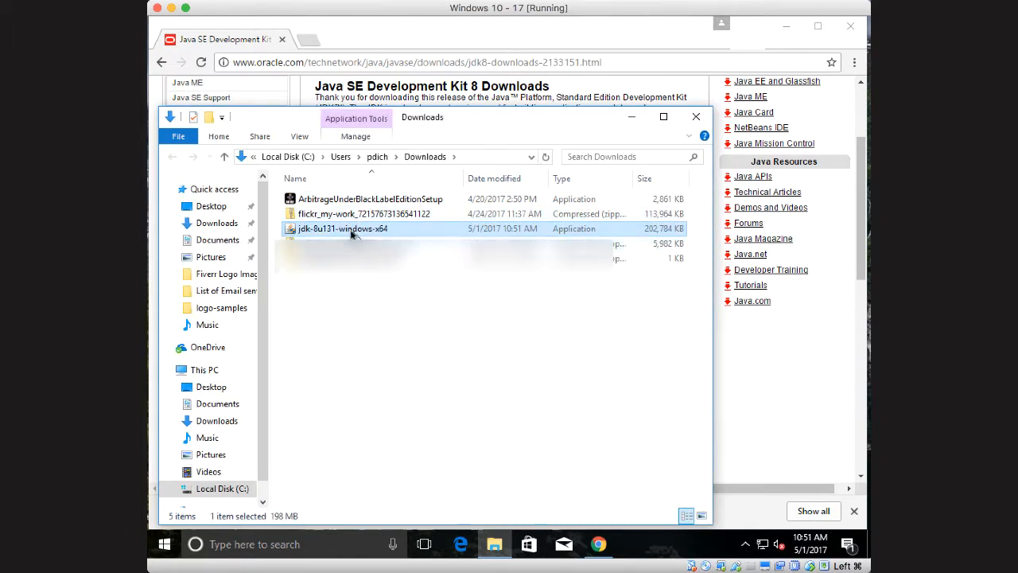
double_click(348, 229)
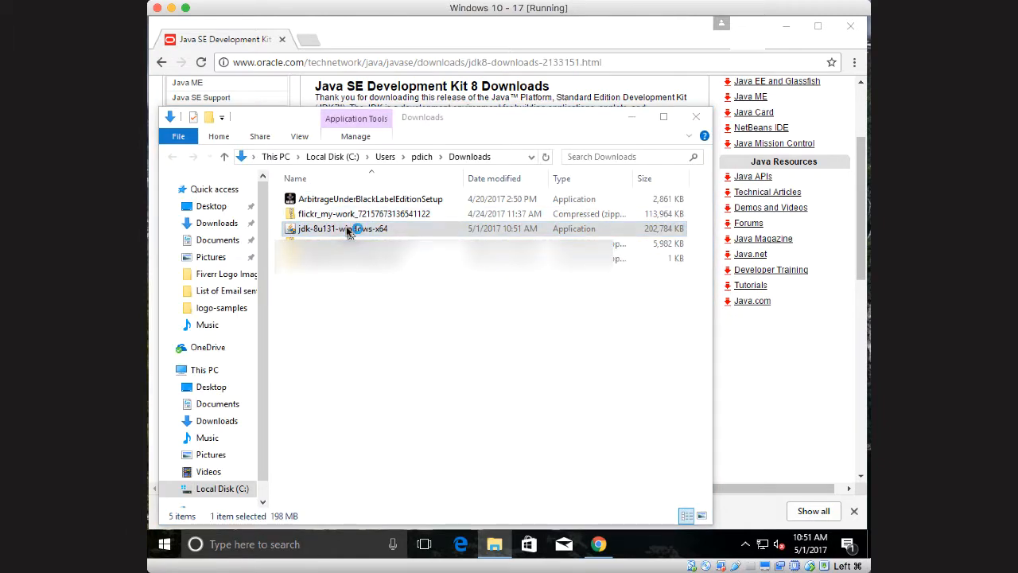
click(255, 124)
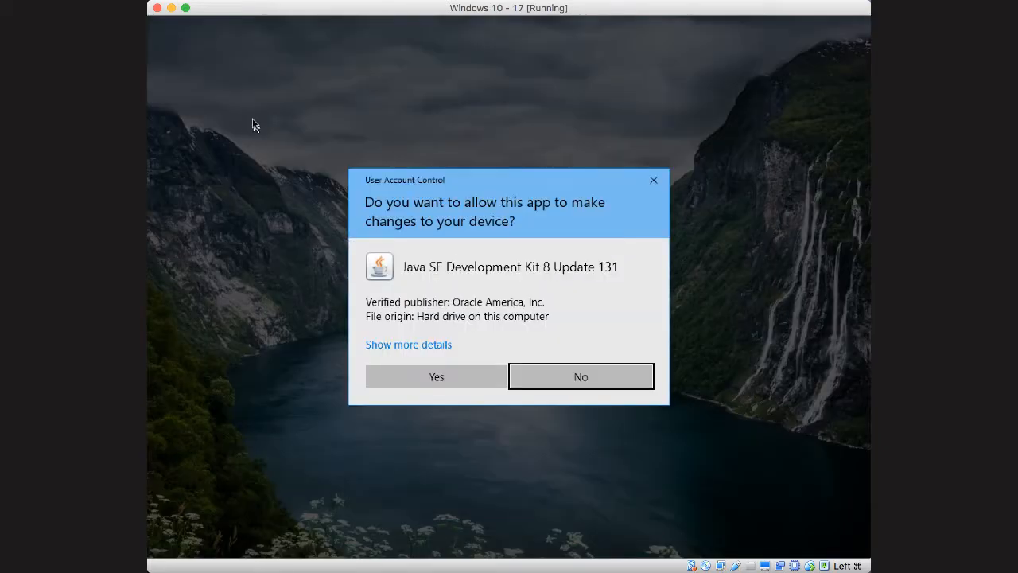
click(441, 377)
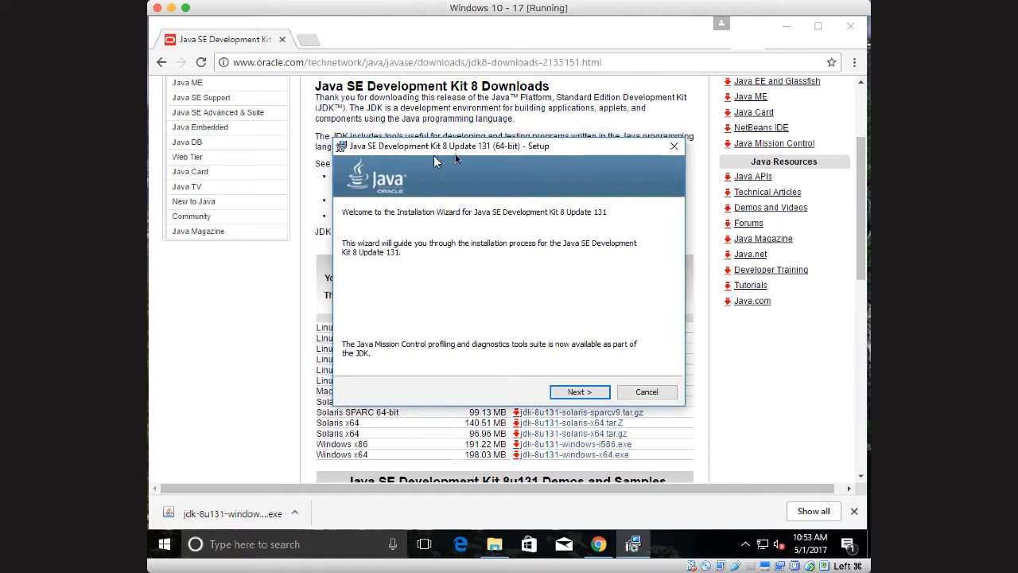
Install the JDK with the default features and the default JDK and JRE destination folders, and close the setup wizard
click(586, 392)
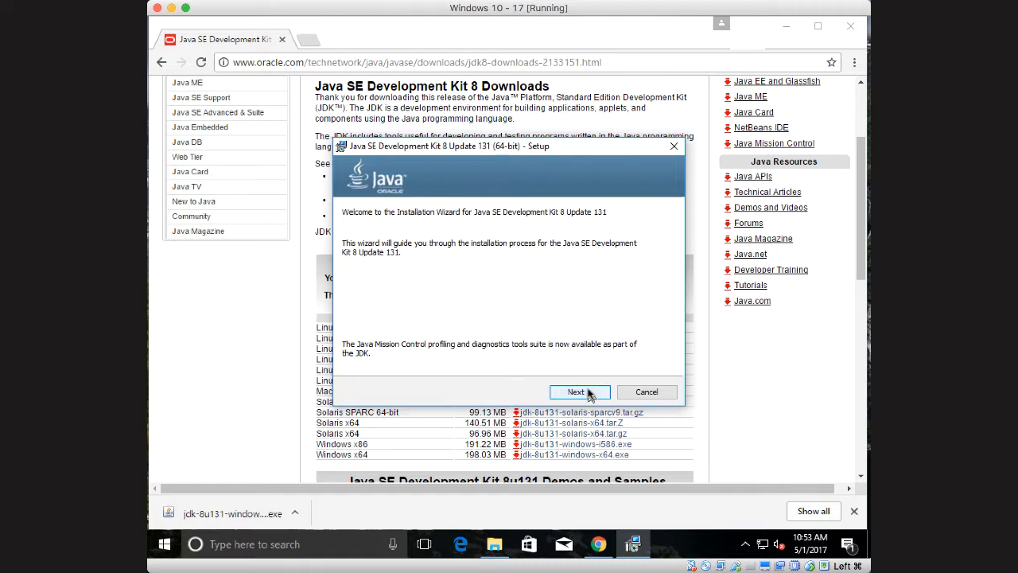
click(589, 394)
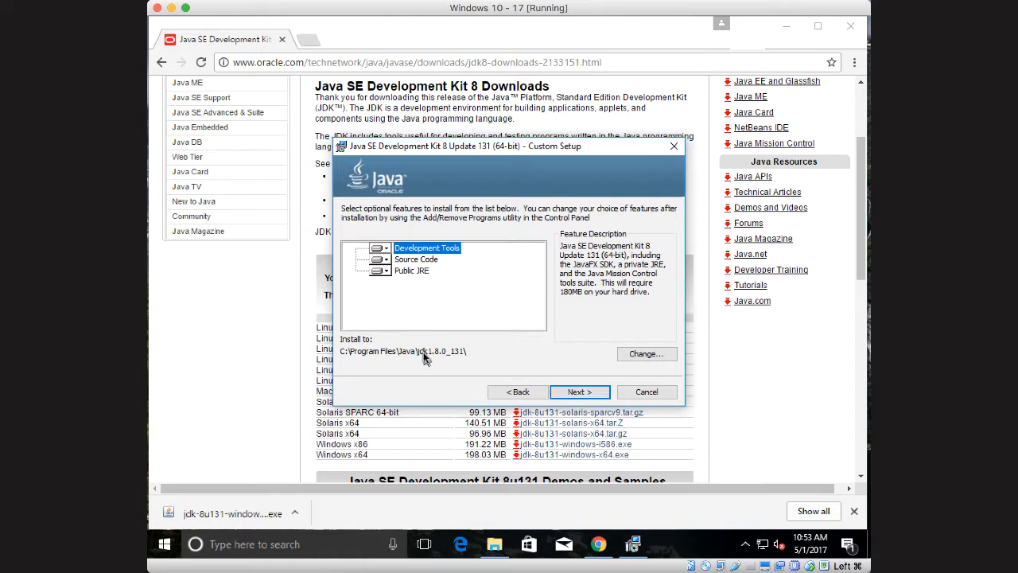
click(580, 392)
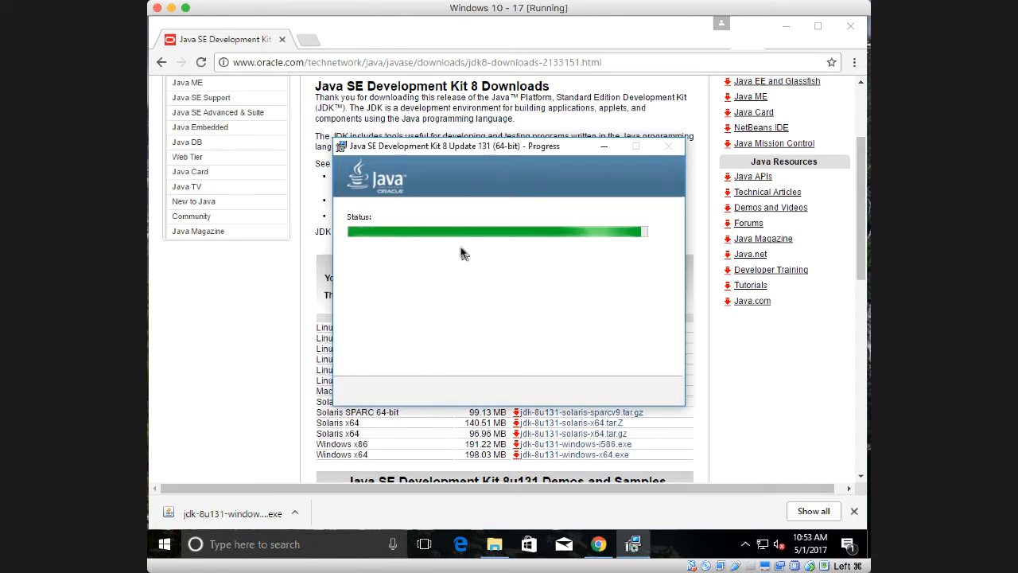
click(869, 127)
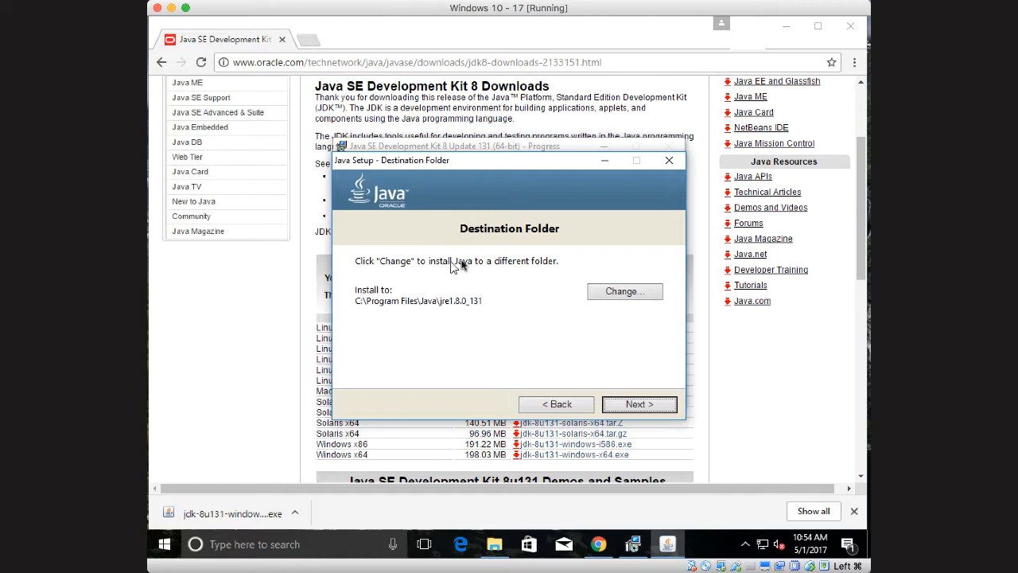
click(639, 404)
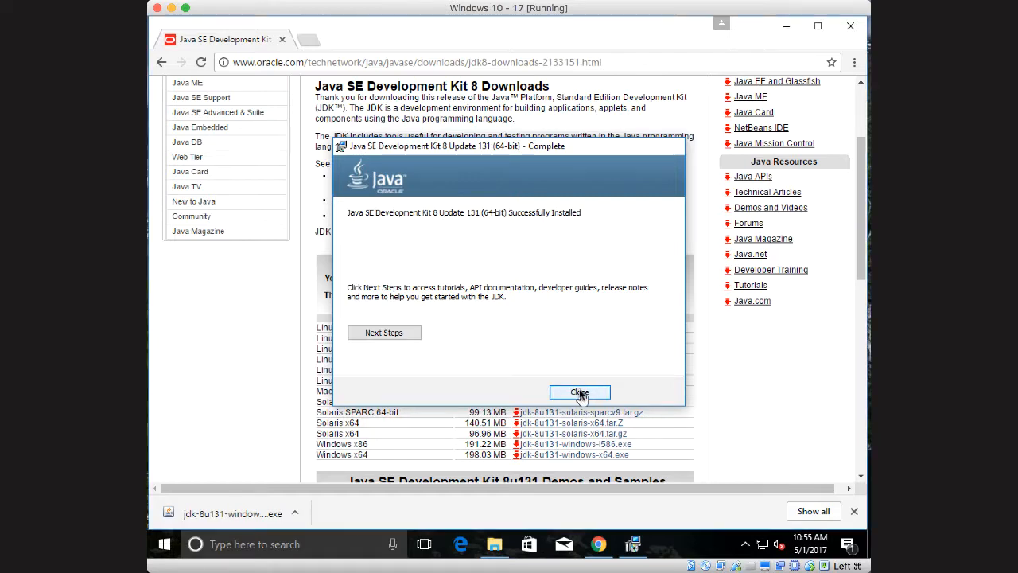
click(579, 392)
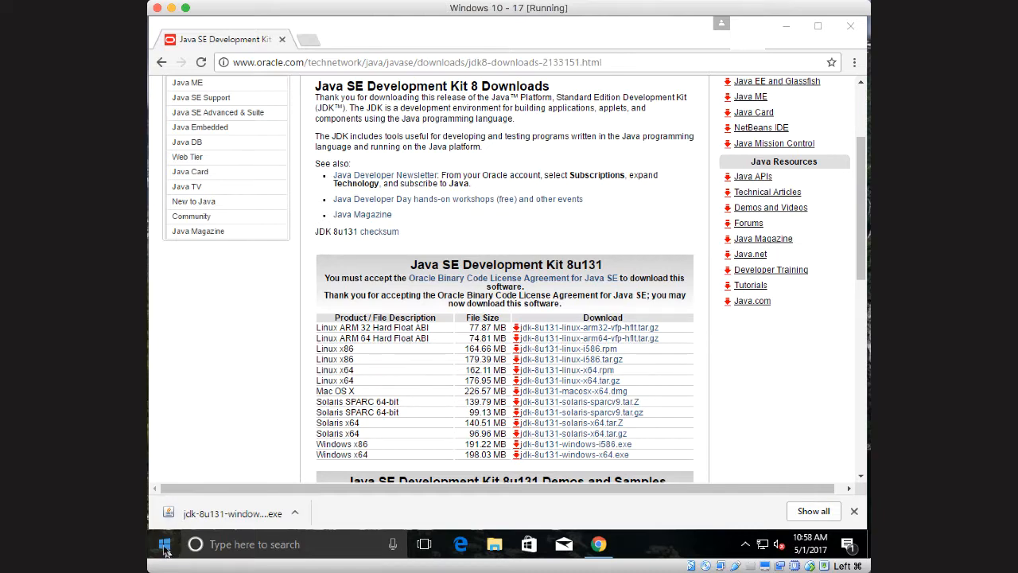
Open Command Prompt and run javac to check whether the Java compiler is recognized
click(242, 547)
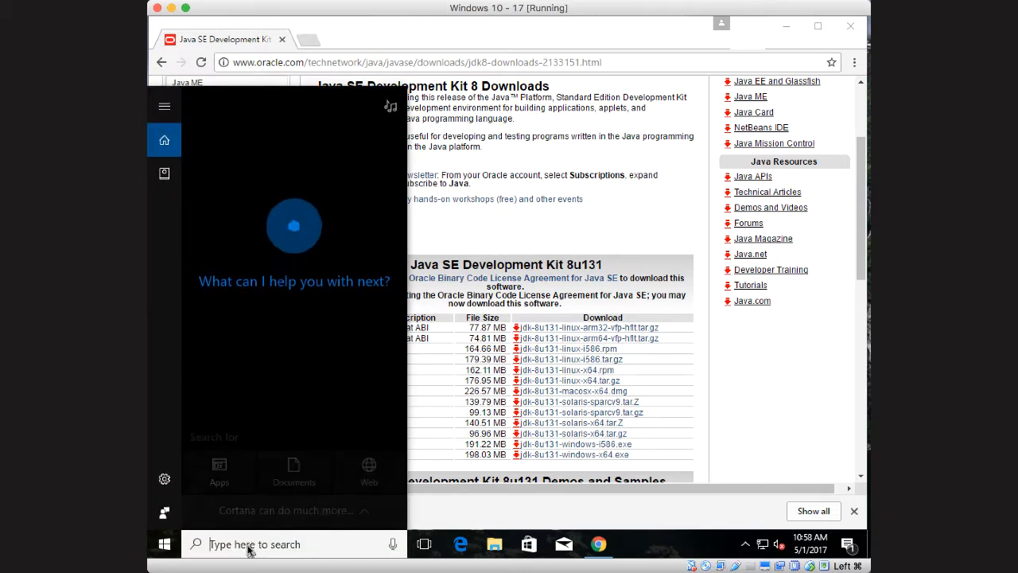
text(command)
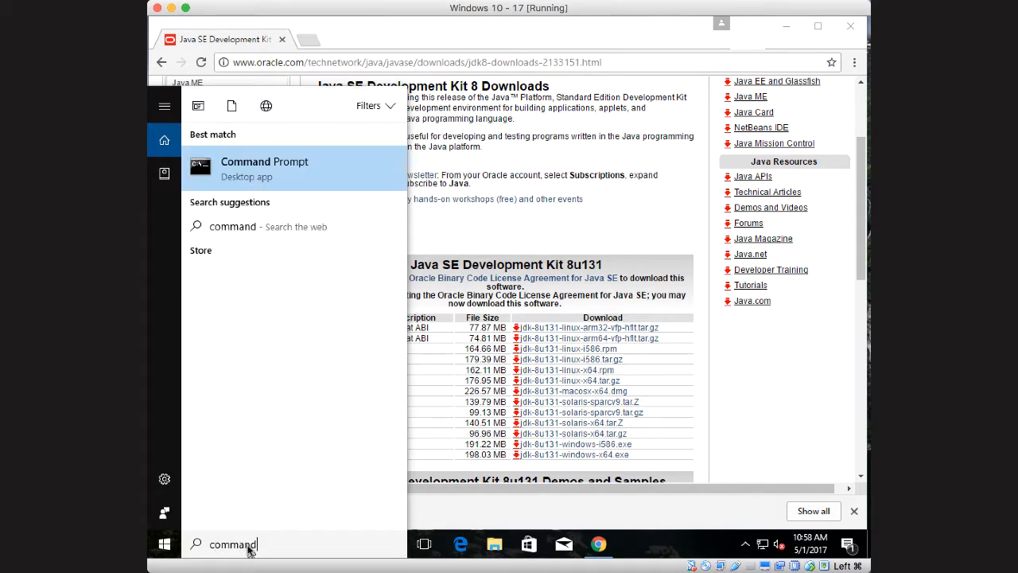
click(249, 168)
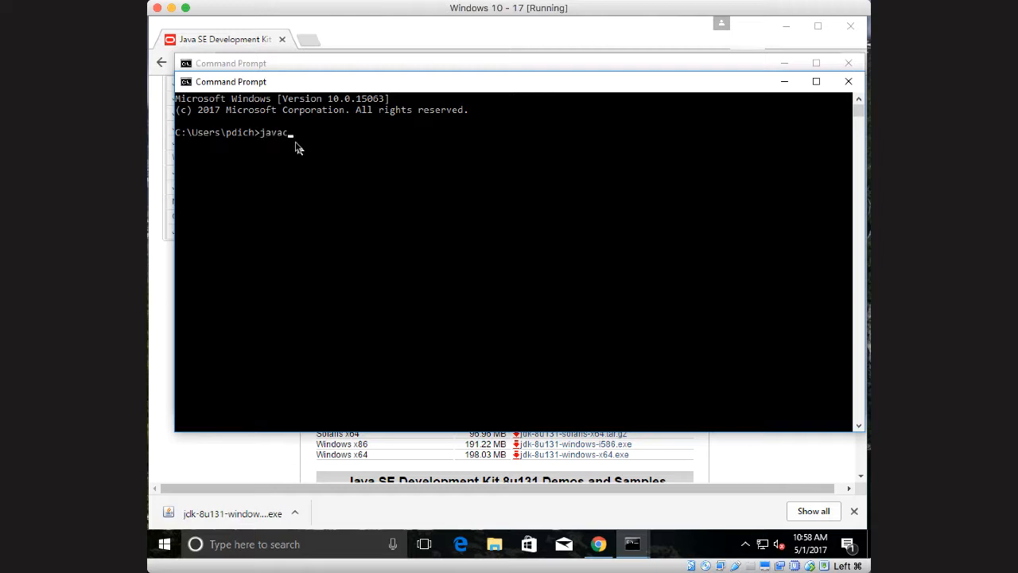
text(javac)
key(Return)
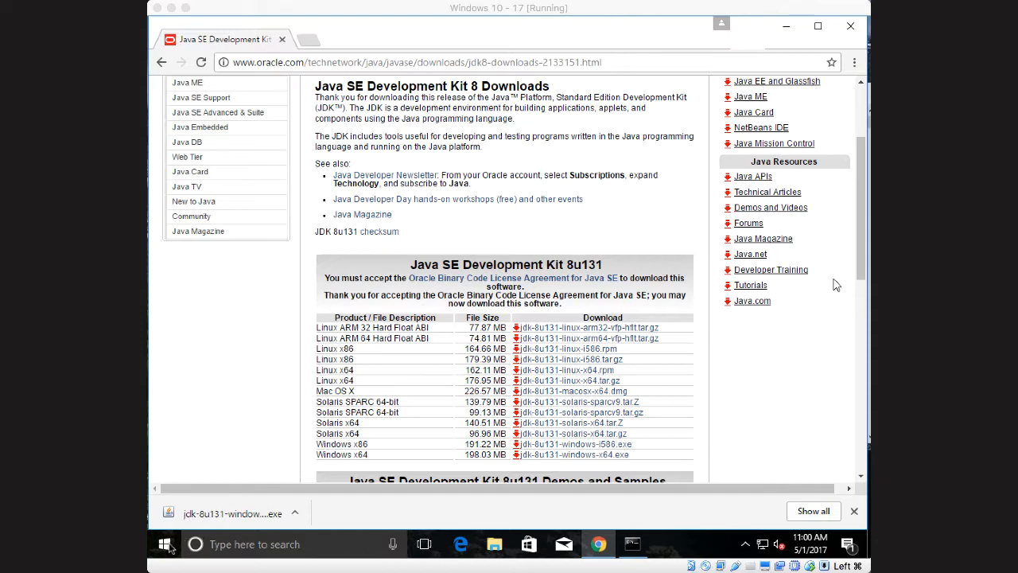
Open File Explorer and go to the JDK installation folder C:\Program Files\Java\jdk1.8.0_131
click(494, 548)
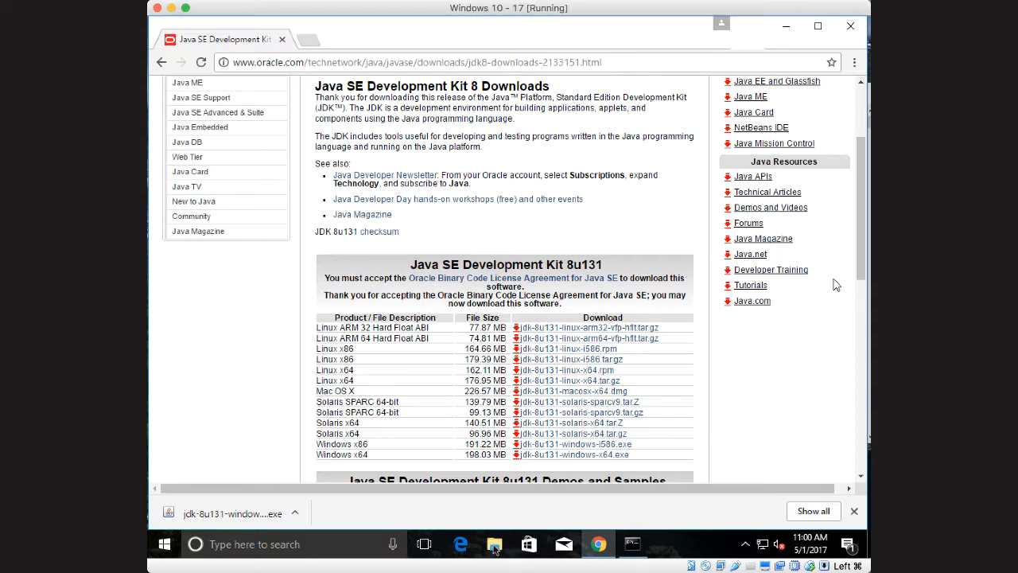
click(495, 548)
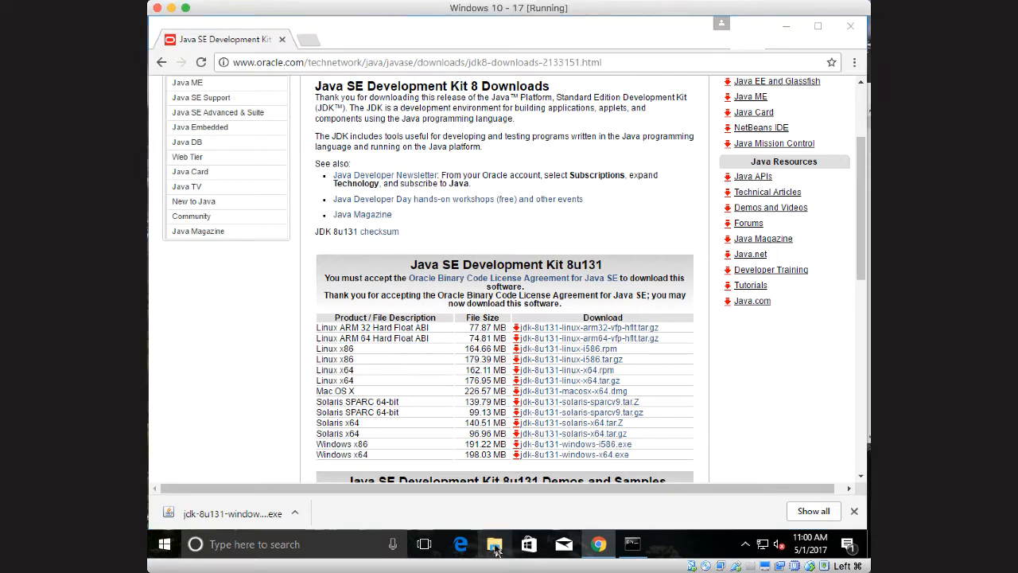
click(195, 404)
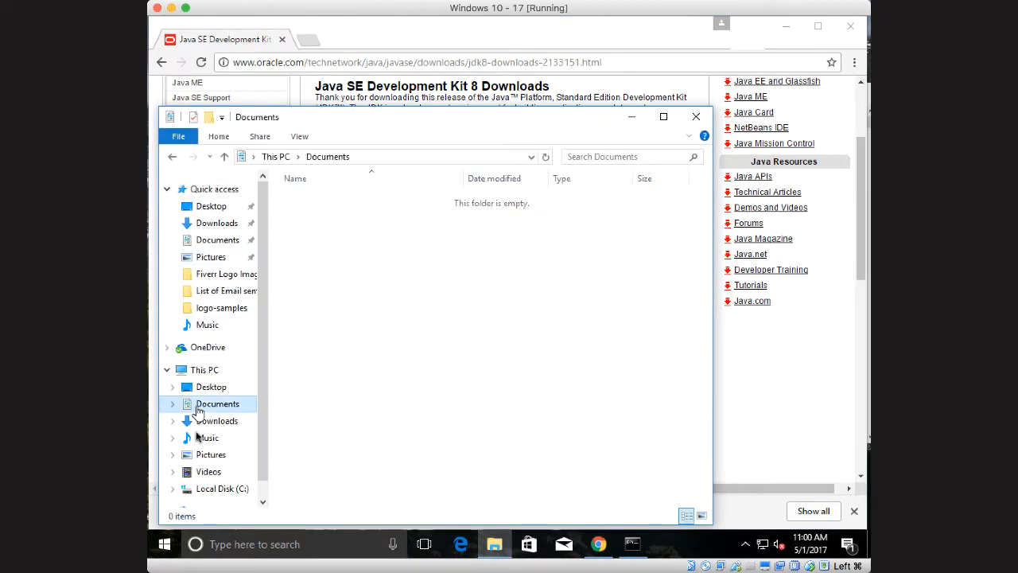
scroll(195, 477, down, 1)
click(208, 462)
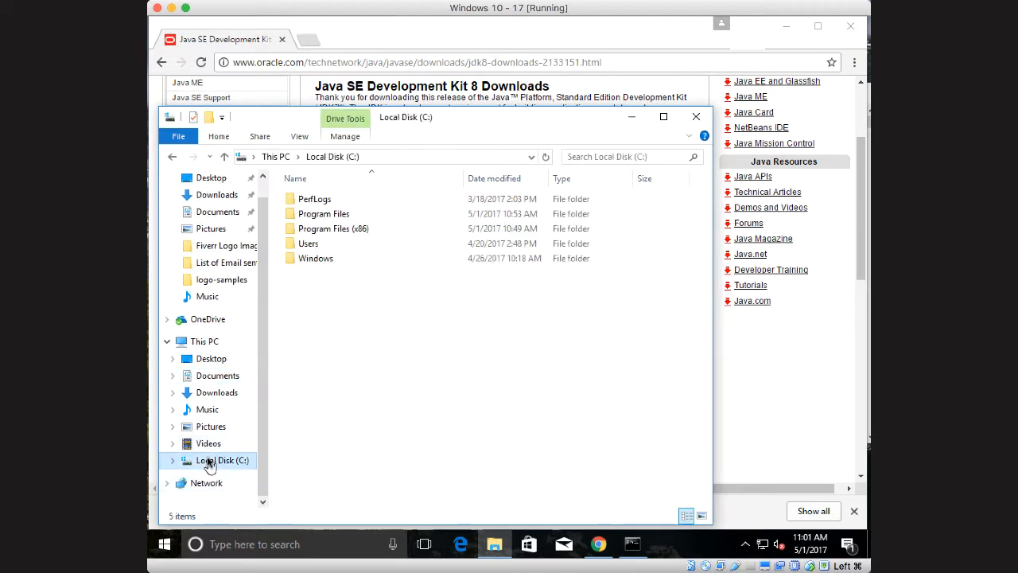
double_click(324, 215)
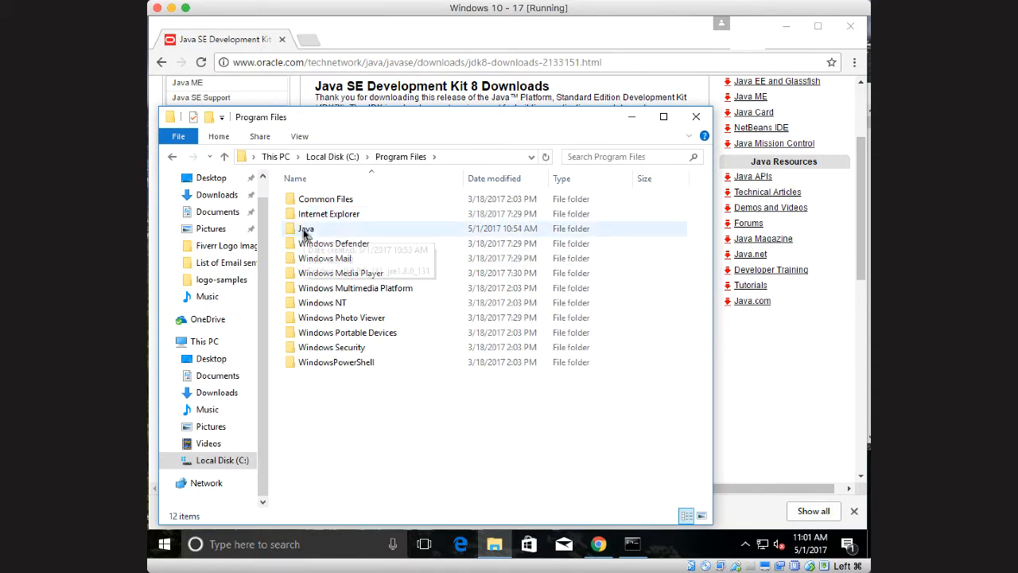
click(305, 230)
double_click(304, 231)
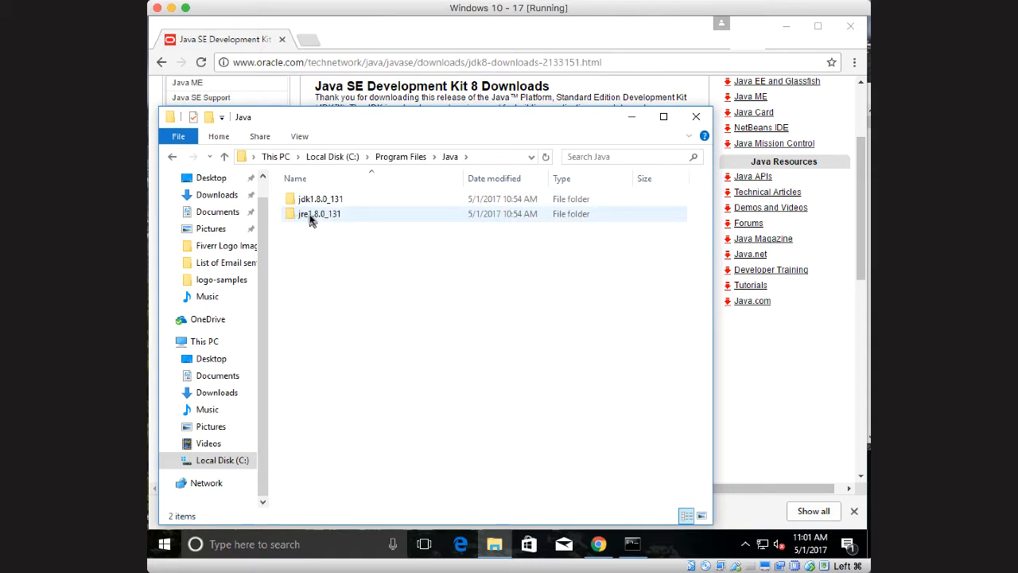
mouse_move(301, 221)
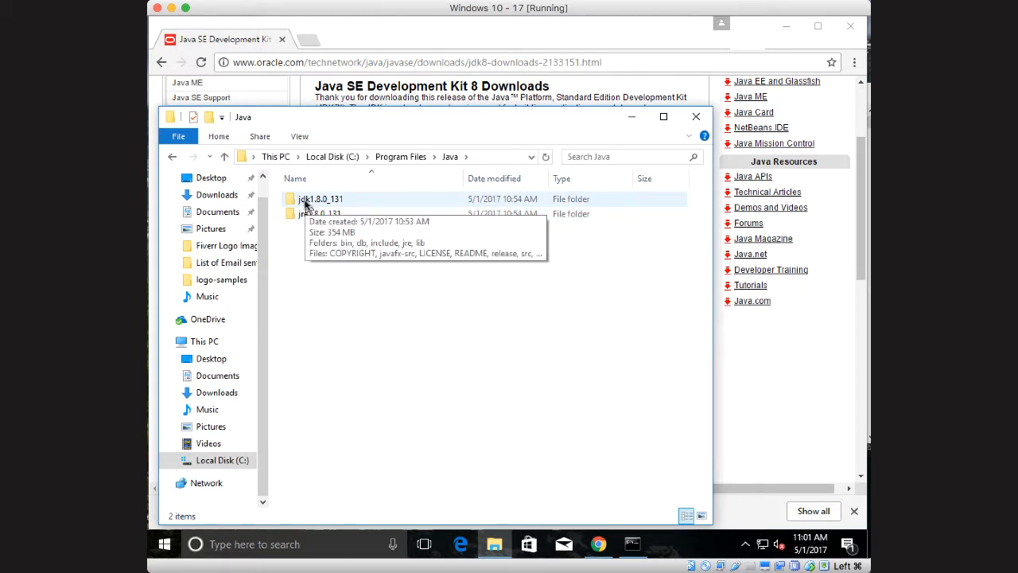
double_click(311, 201)
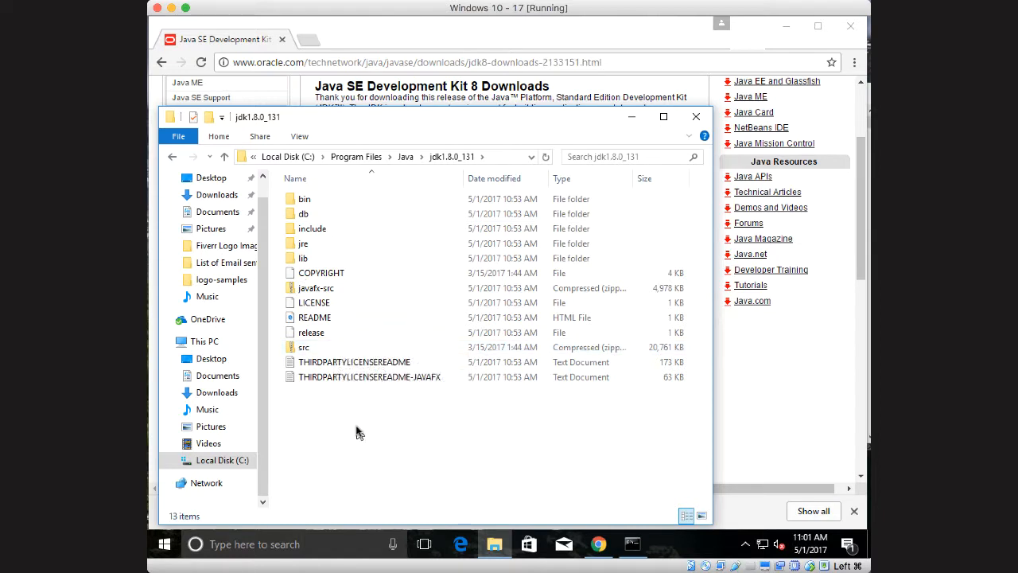
Open Control Panel and go to the System page under System and Security
click(243, 545)
text(control)
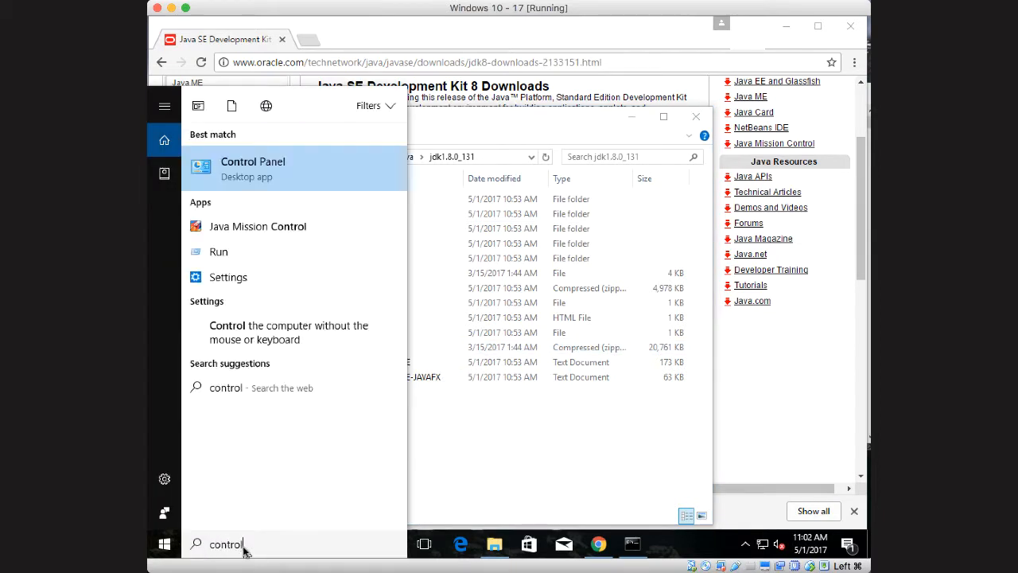
click(253, 165)
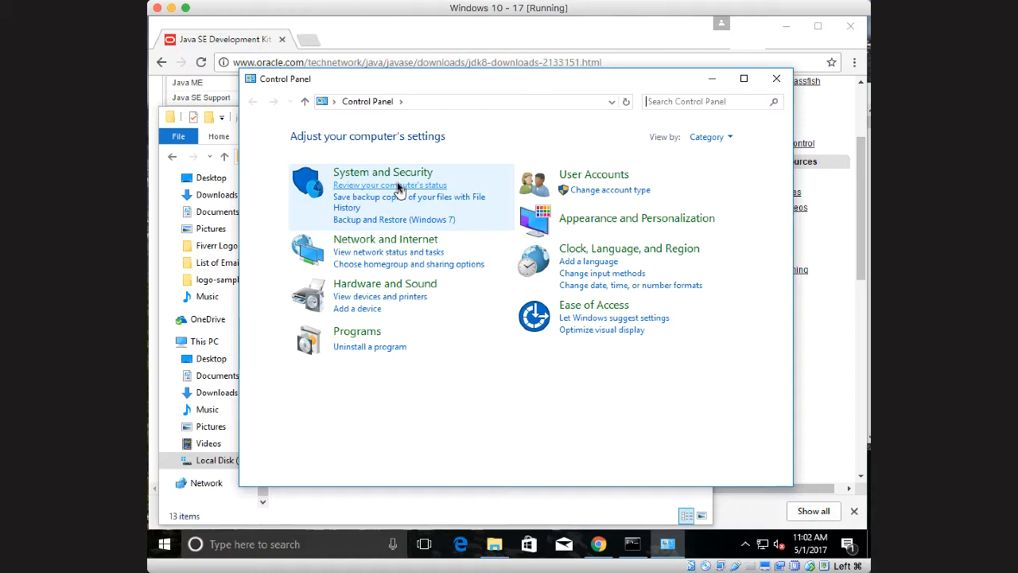
click(380, 176)
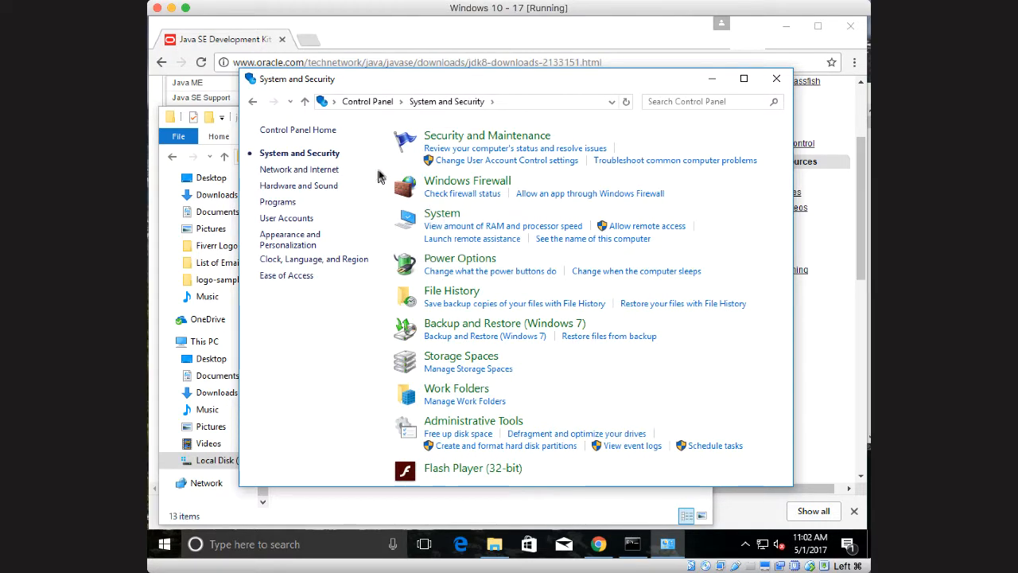
click(445, 215)
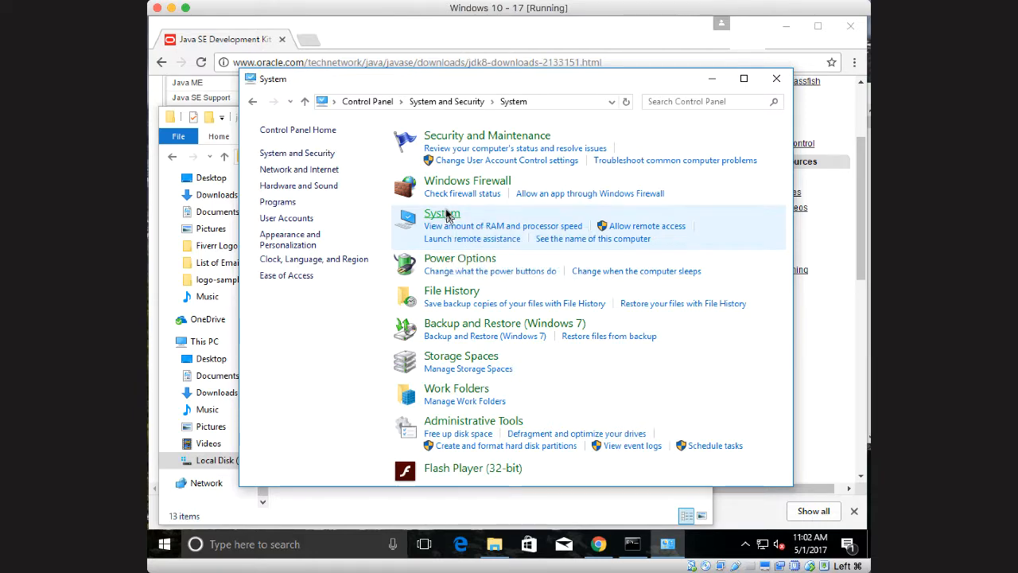
Add C:\Program Files\Java\jdk1.8.0_131\bin as a new entry in the system Path environment variable and save the change
click(296, 207)
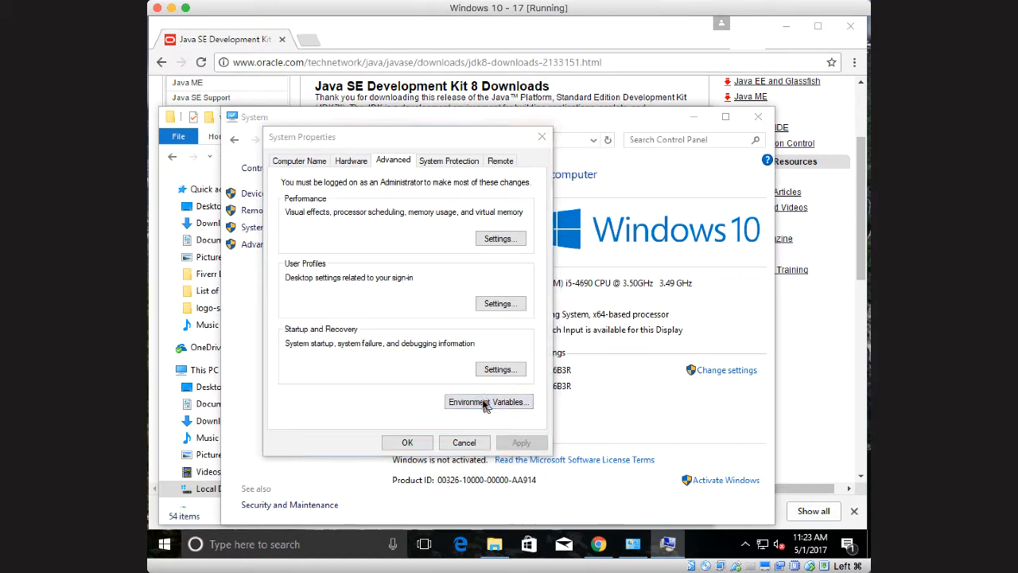
click(485, 404)
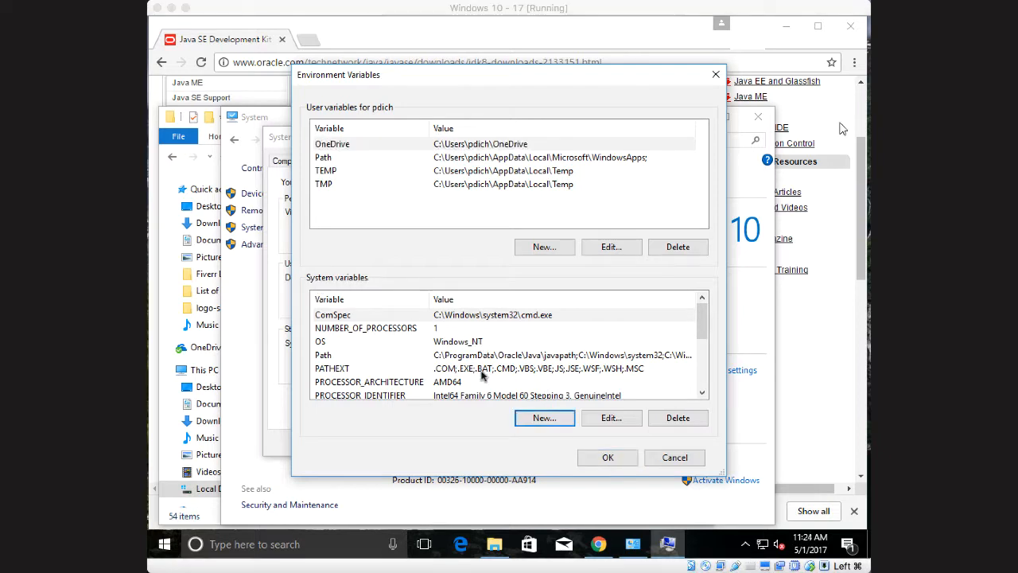
click(320, 357)
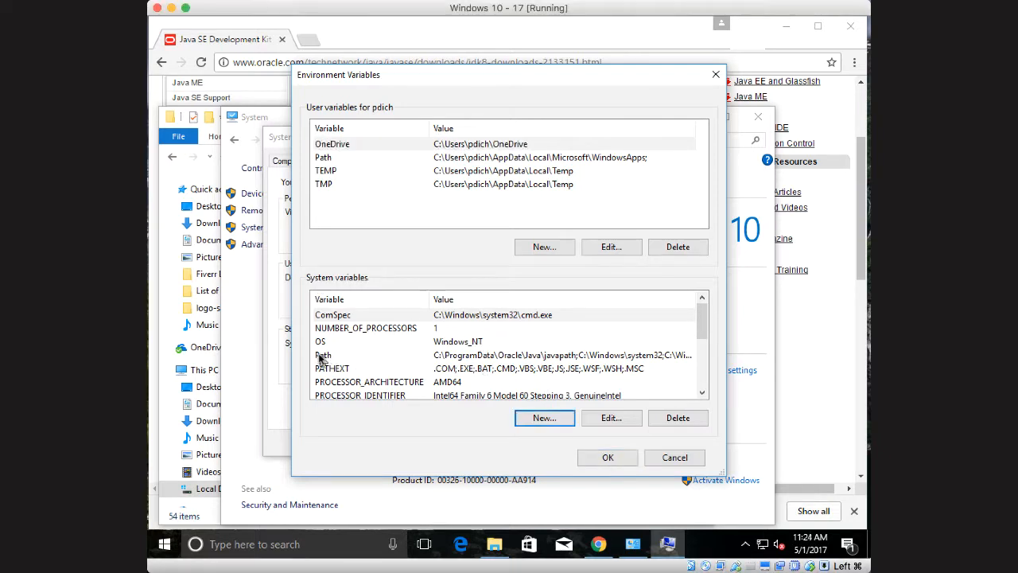
click(322, 356)
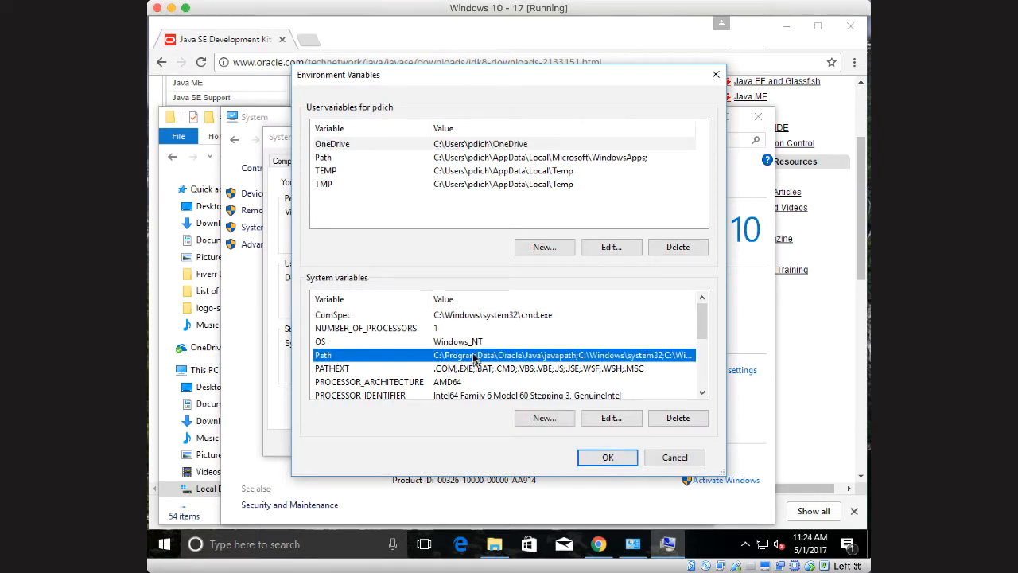
double_click(545, 360)
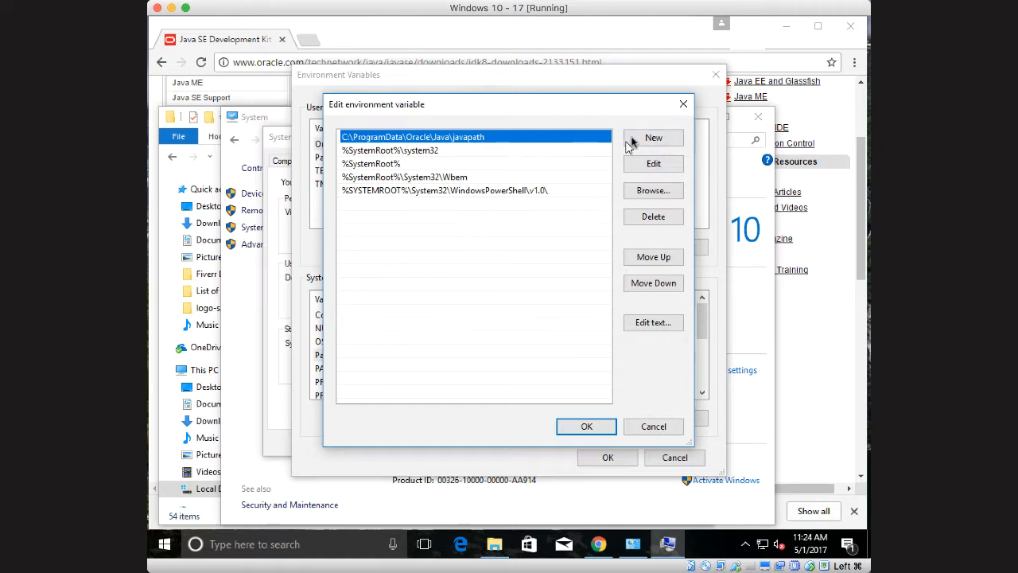
click(654, 138)
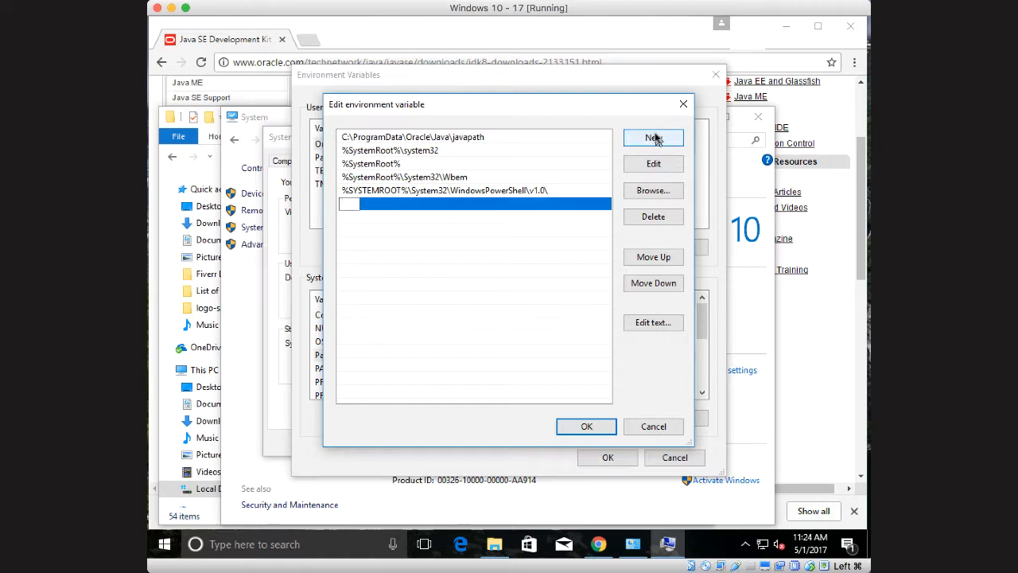
right_click(348, 206)
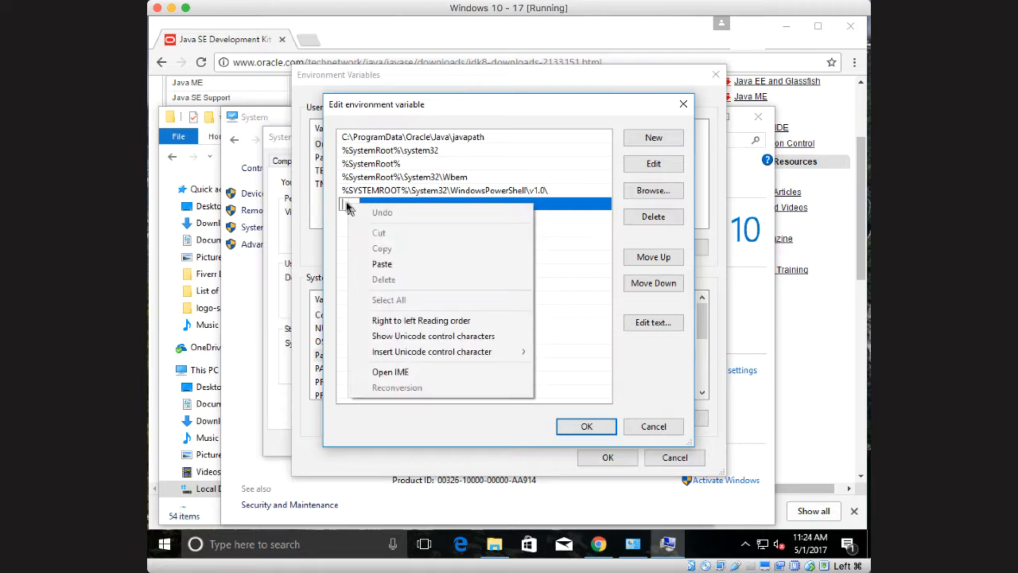
click(381, 263)
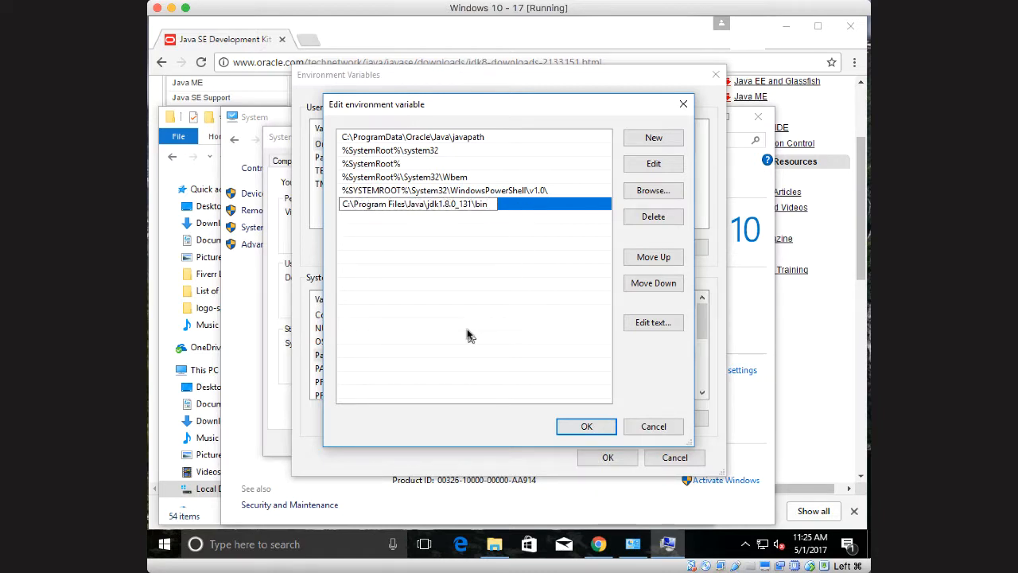
click(586, 427)
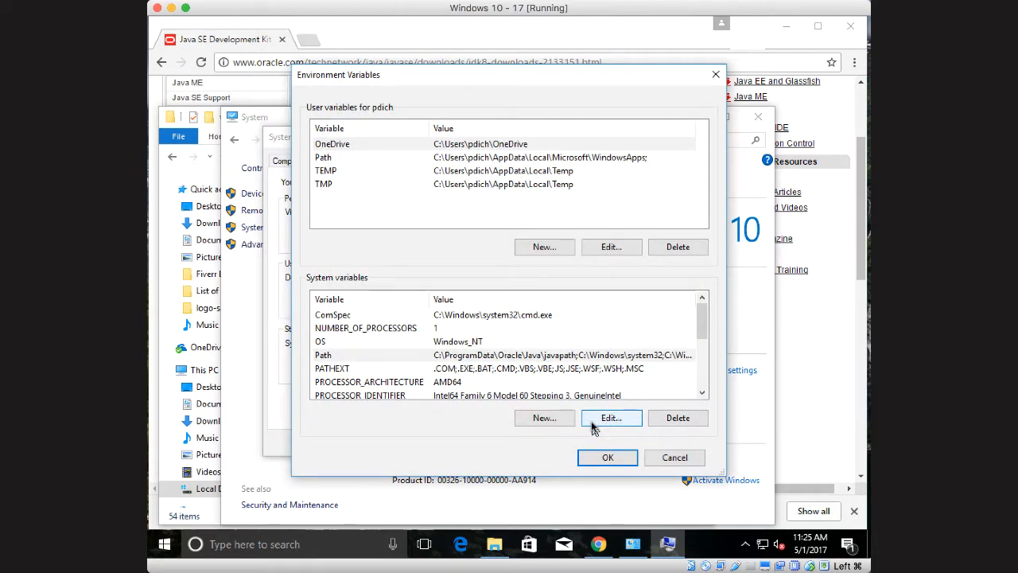
click(606, 455)
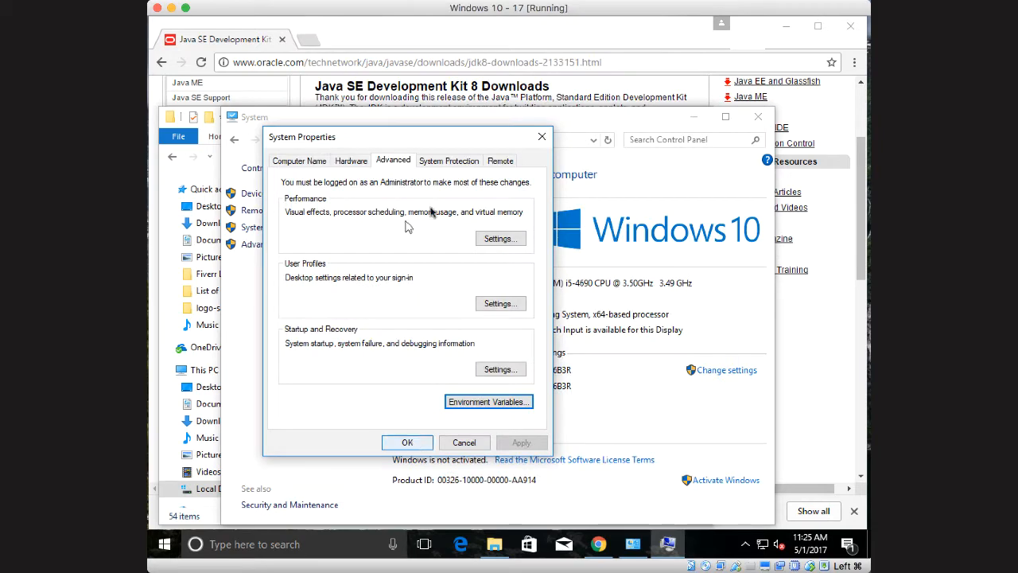
Switch to File Explorer, go to the bin folder inside C:\Program Files\Java\jre1.8.0_131 and copy its full path
click(168, 160)
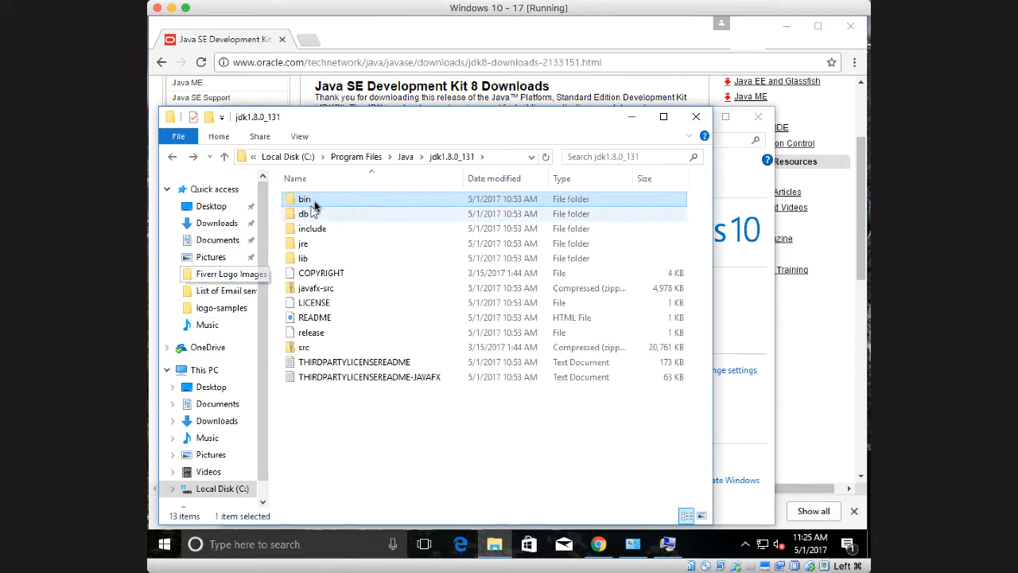
click(175, 159)
click(175, 158)
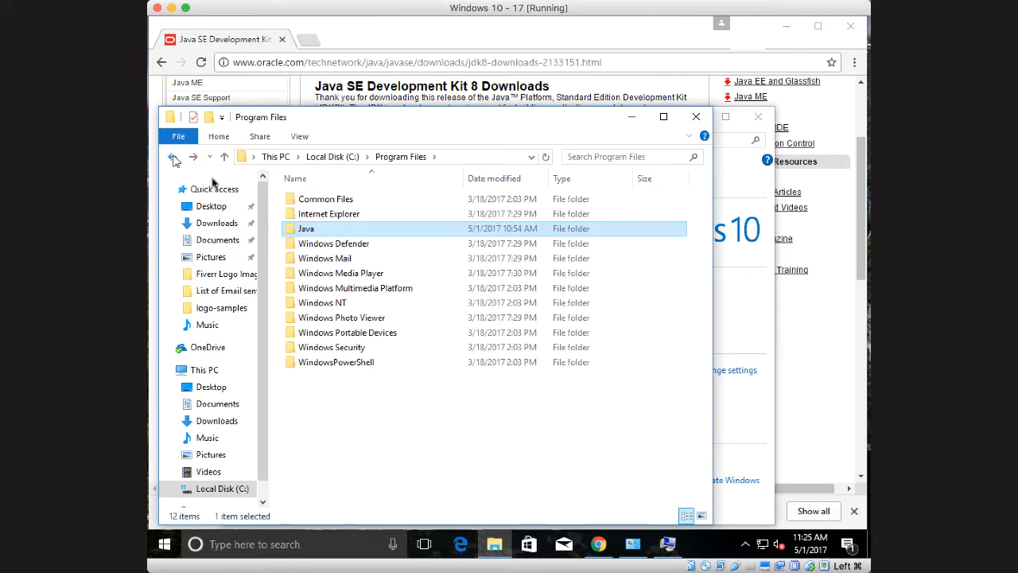
double_click(307, 230)
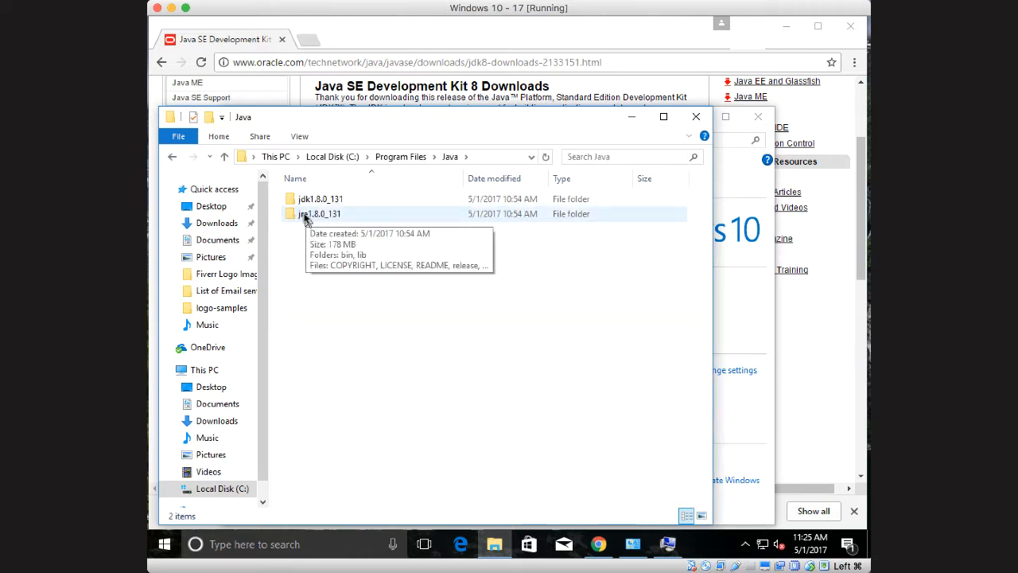
double_click(306, 220)
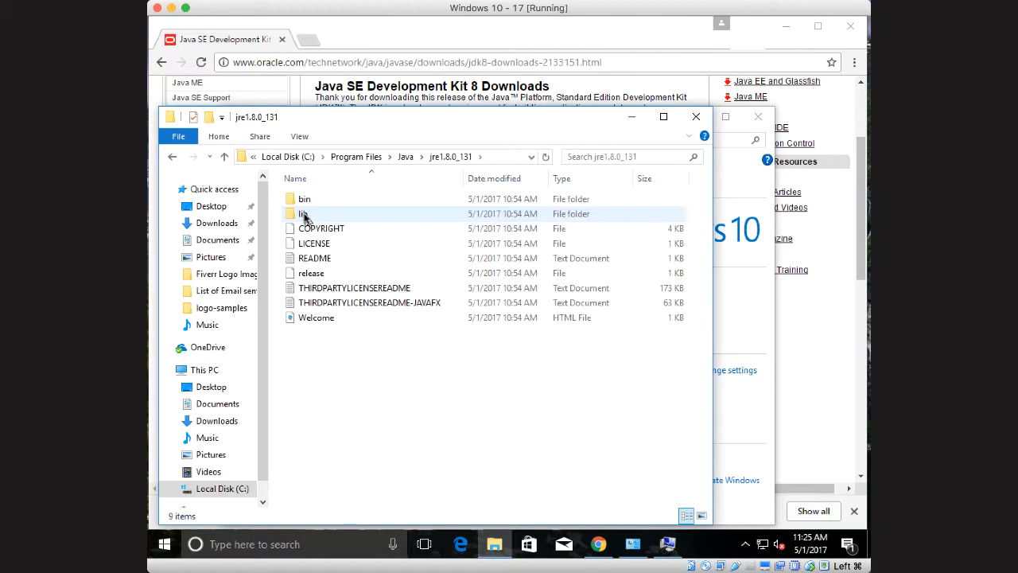
double_click(305, 200)
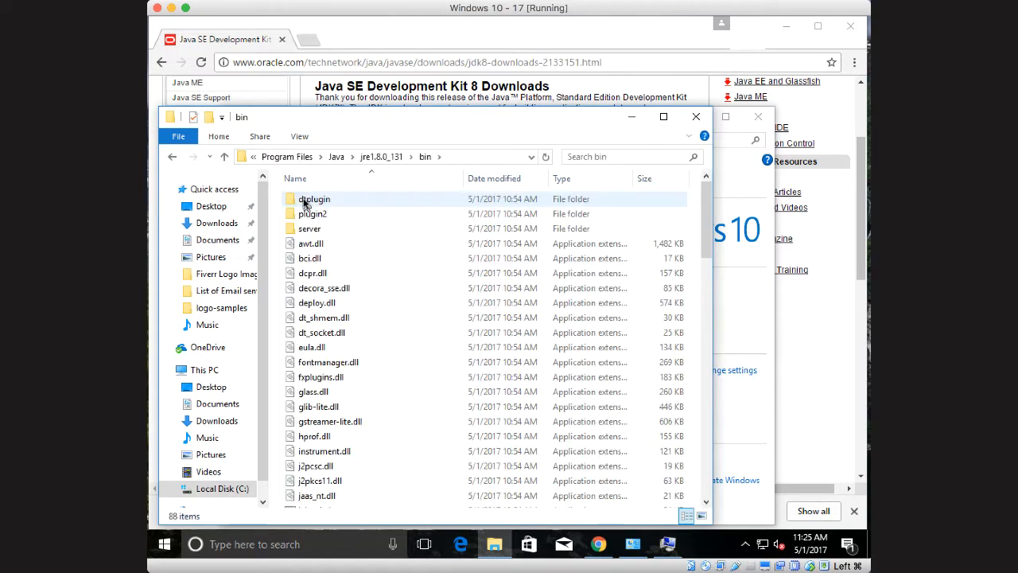
click(447, 157)
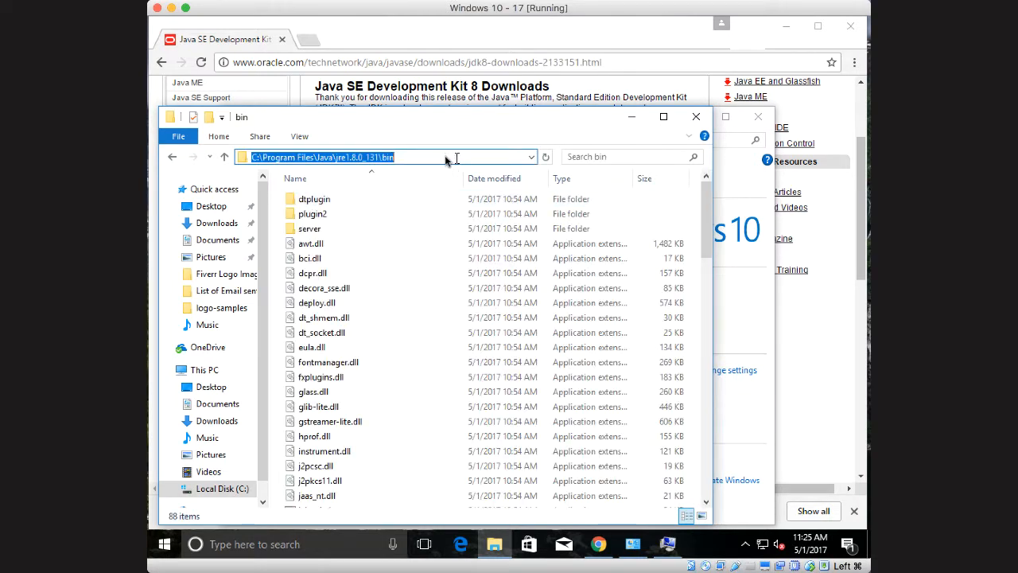
right_click(344, 155)
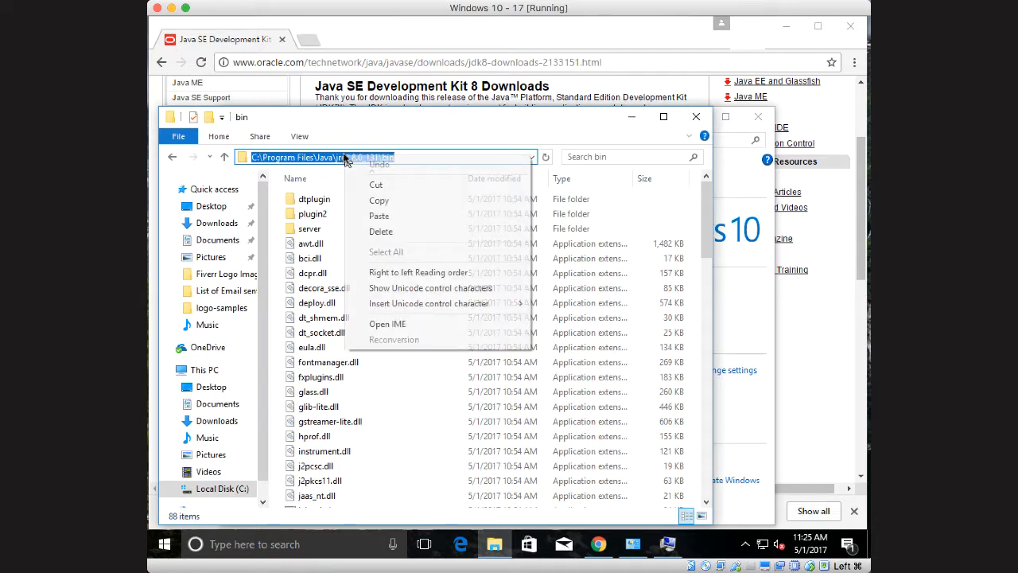
click(379, 202)
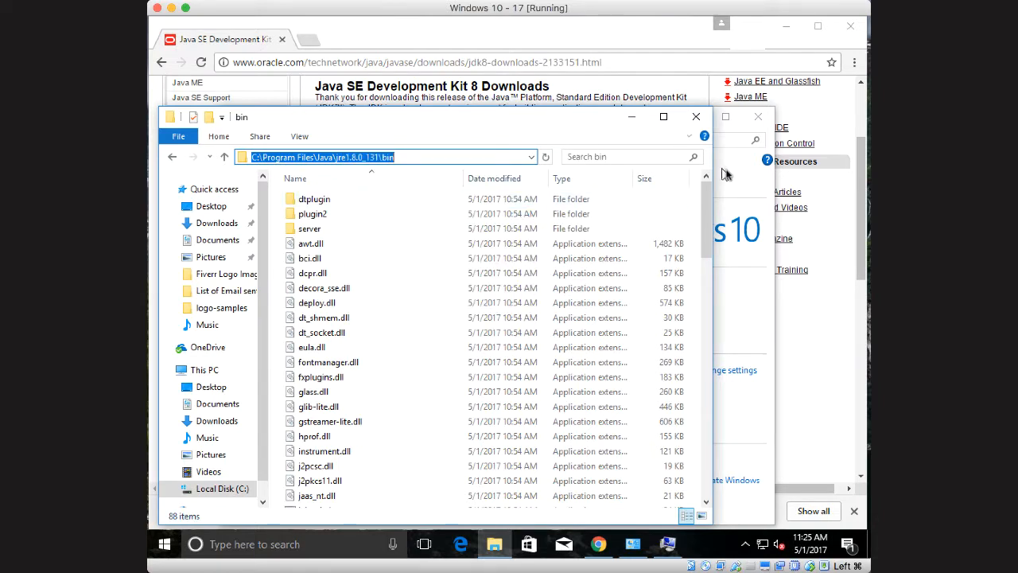
Add C:\Program Files\Java\jre1.8.0_131\bin as another entry in the system Path environment variable and close System Properties with the change saved
key(super+Pause)
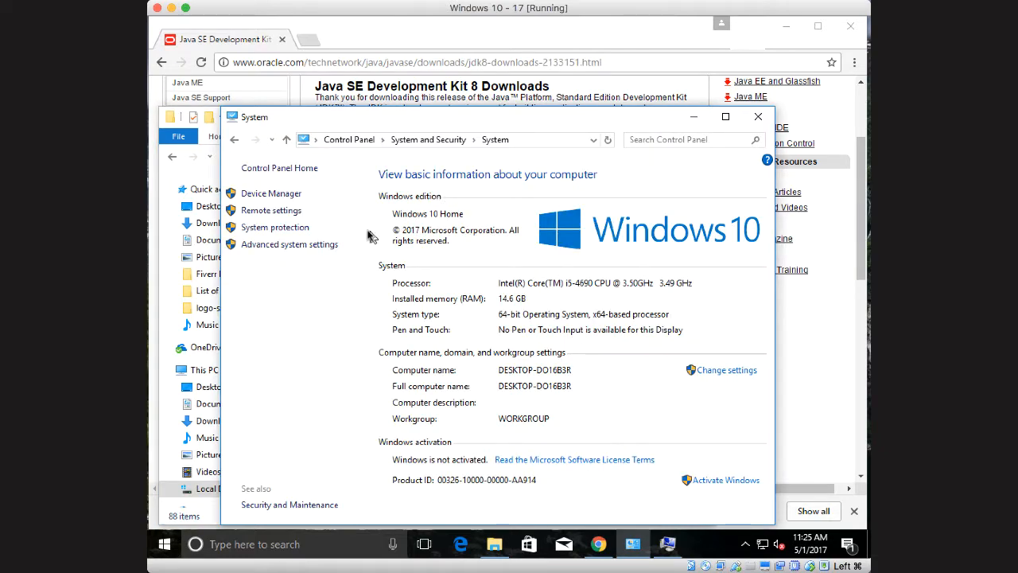
click(289, 246)
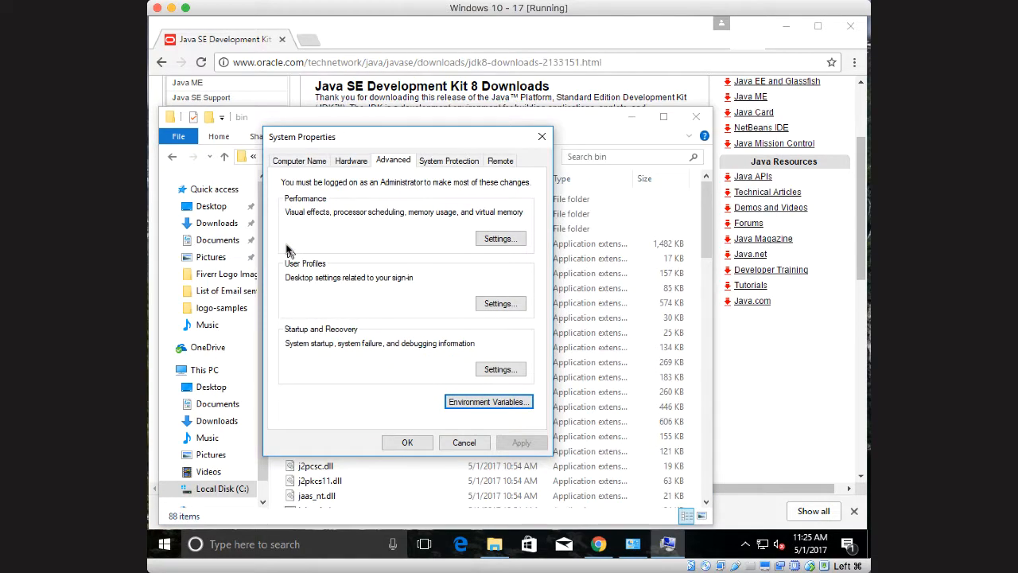
click(489, 403)
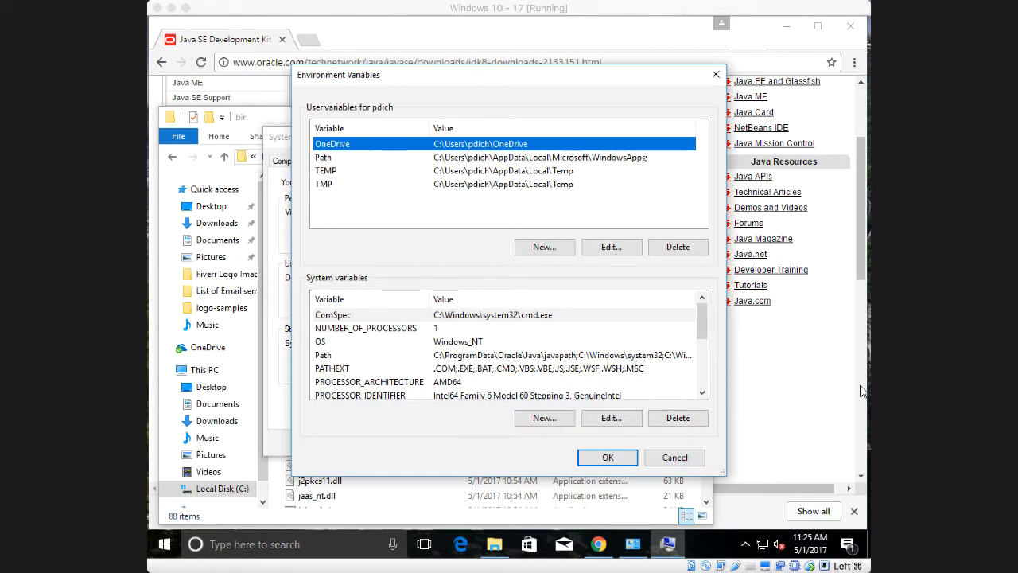
click(479, 427)
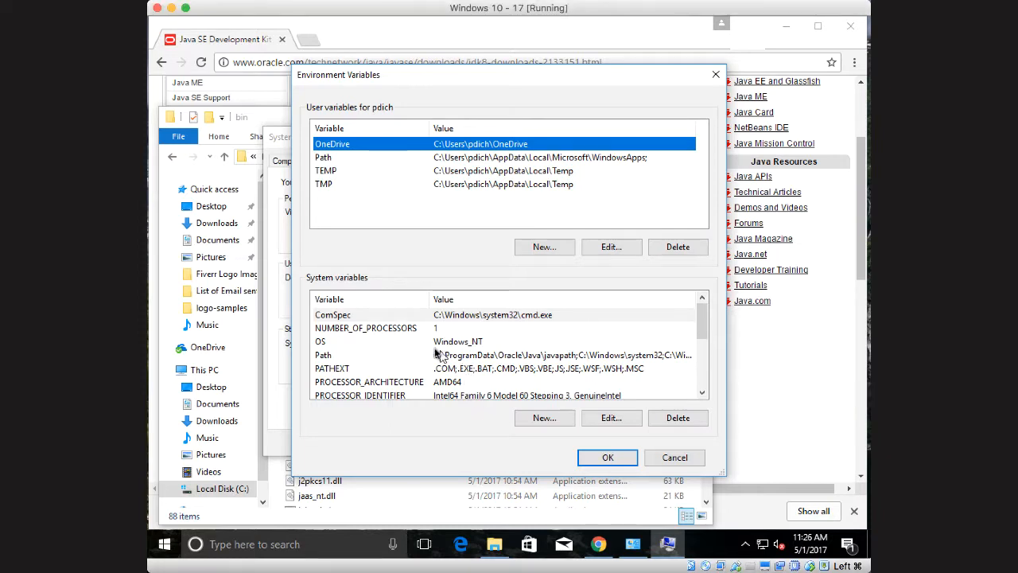
click(480, 356)
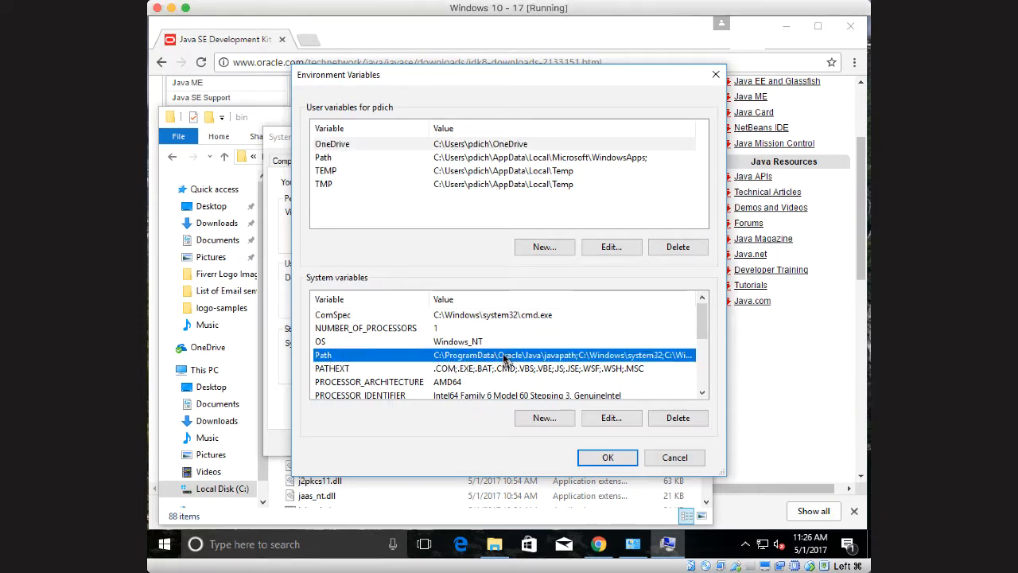
double_click(611, 359)
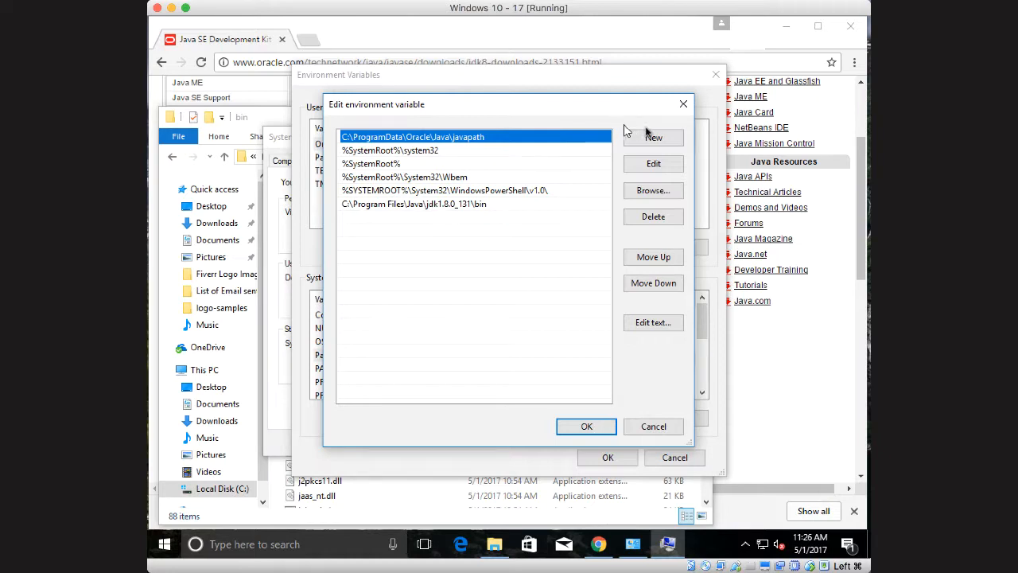
click(654, 138)
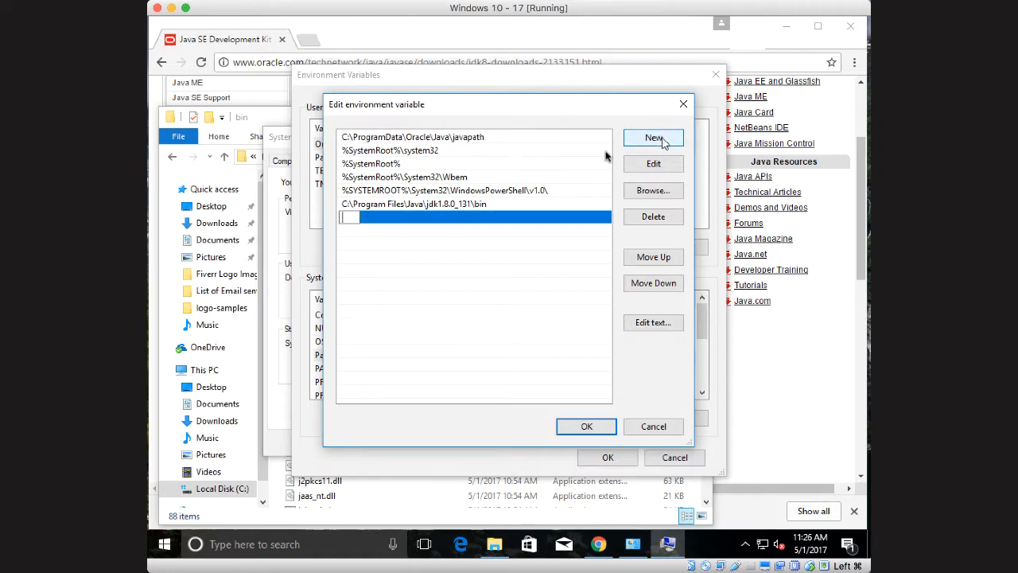
right_click(347, 219)
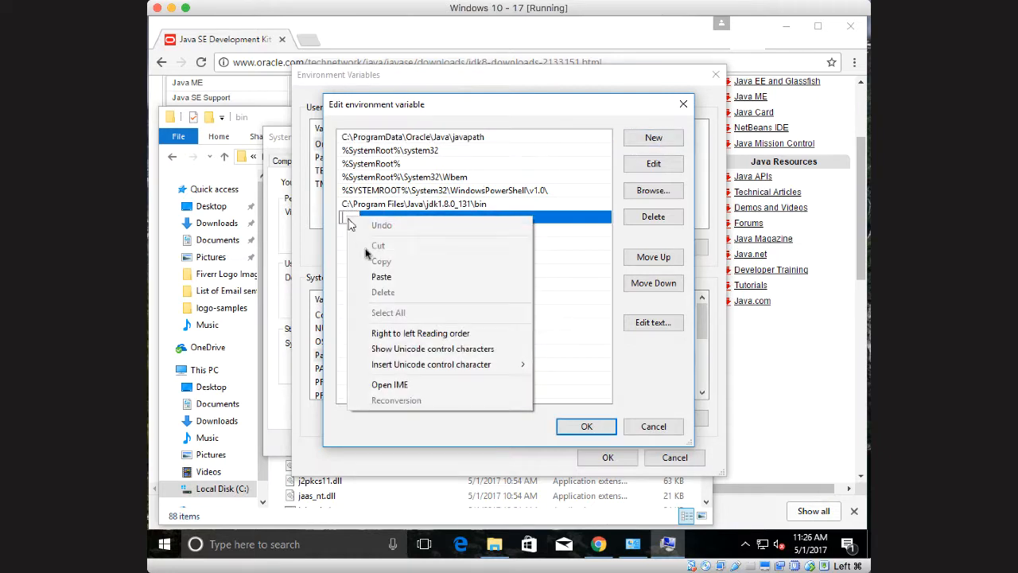
click(373, 277)
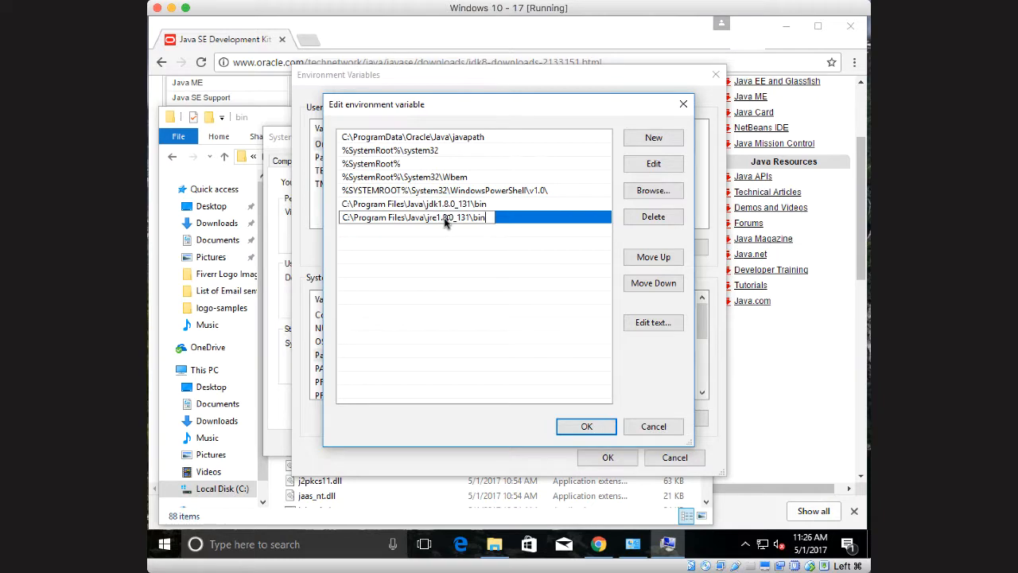
click(587, 425)
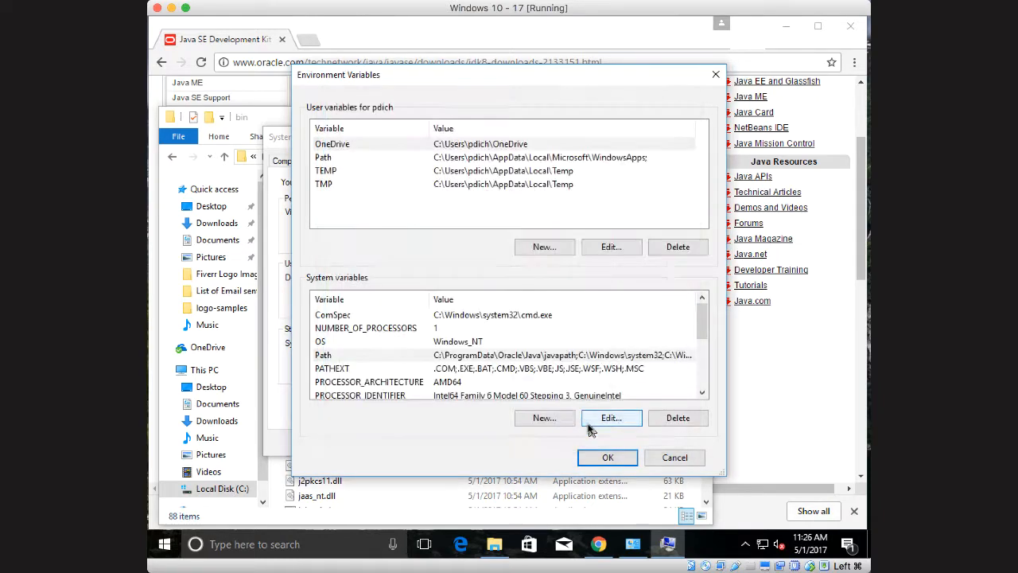
click(603, 456)
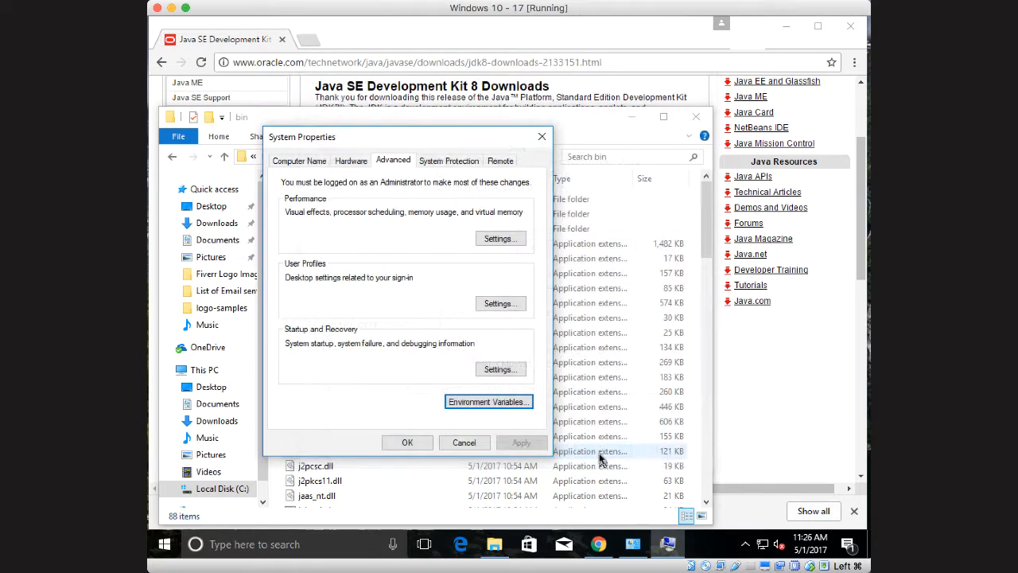
click(402, 443)
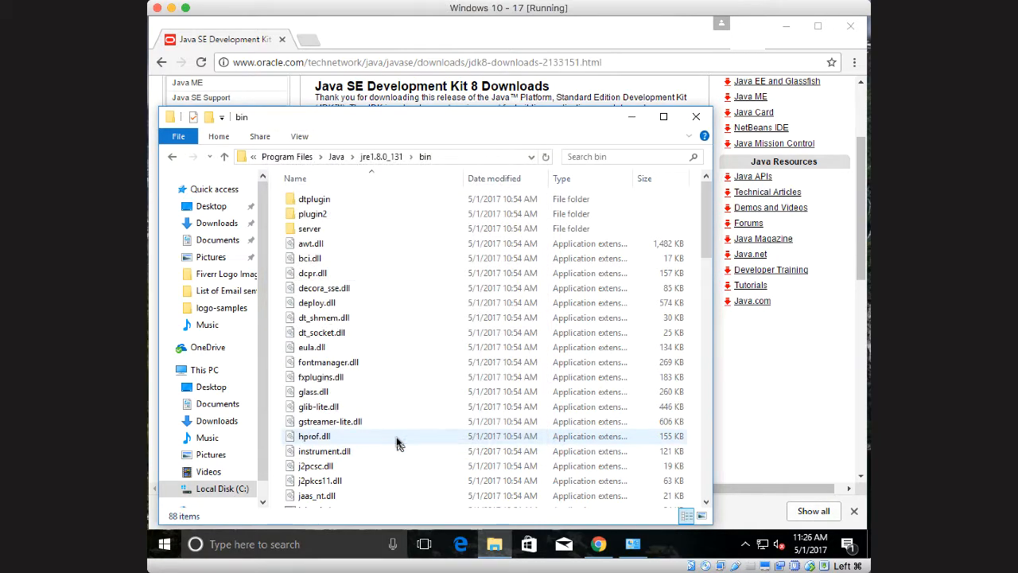
Clear the File Explorer, System and browser windows off the desktop and refresh the desktop
click(695, 118)
click(785, 25)
click(761, 119)
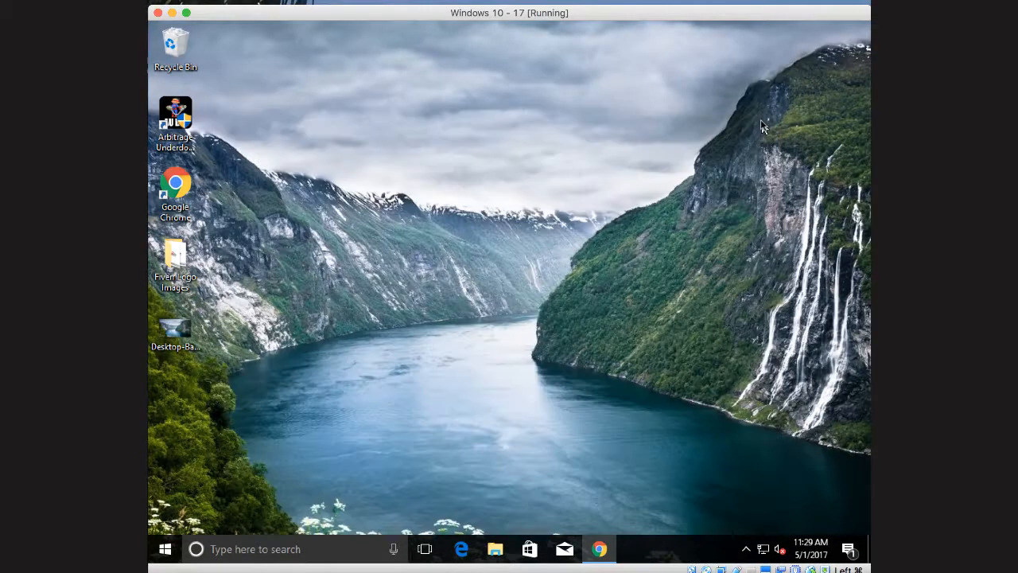
right_click(504, 232)
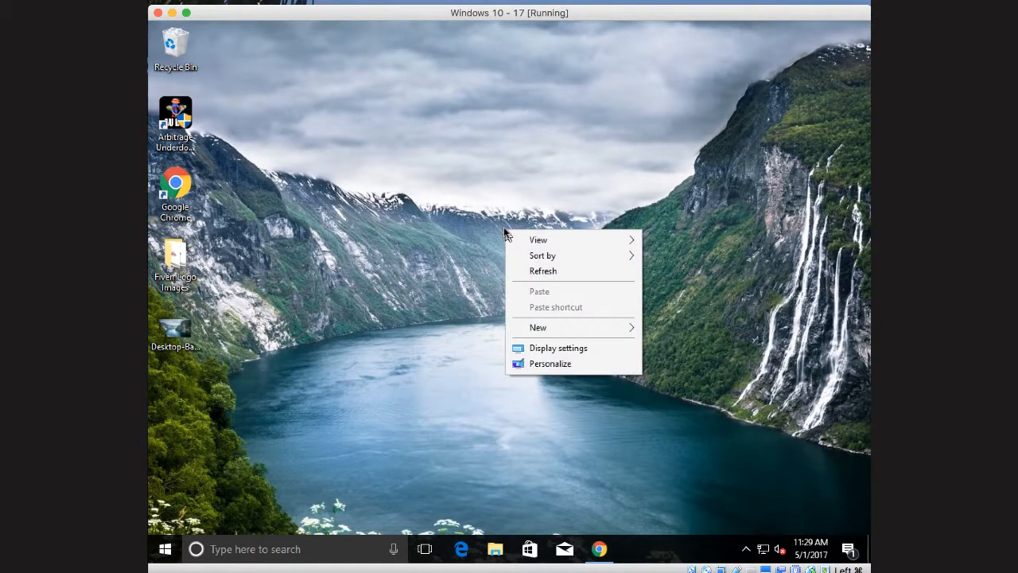
click(548, 270)
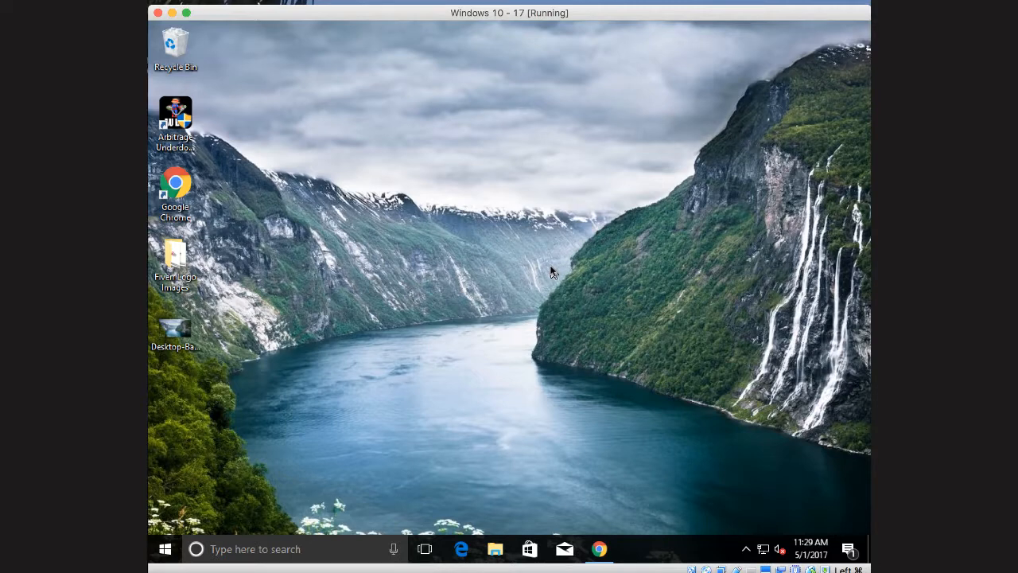
Search Windows for "command" and open Command Prompt, ready for a new command
click(258, 549)
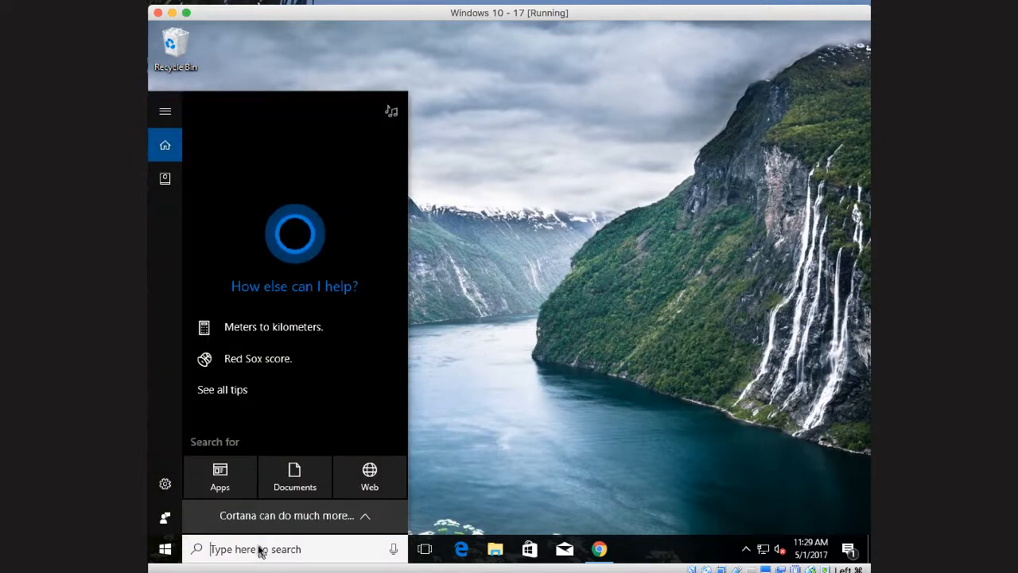
text(command)
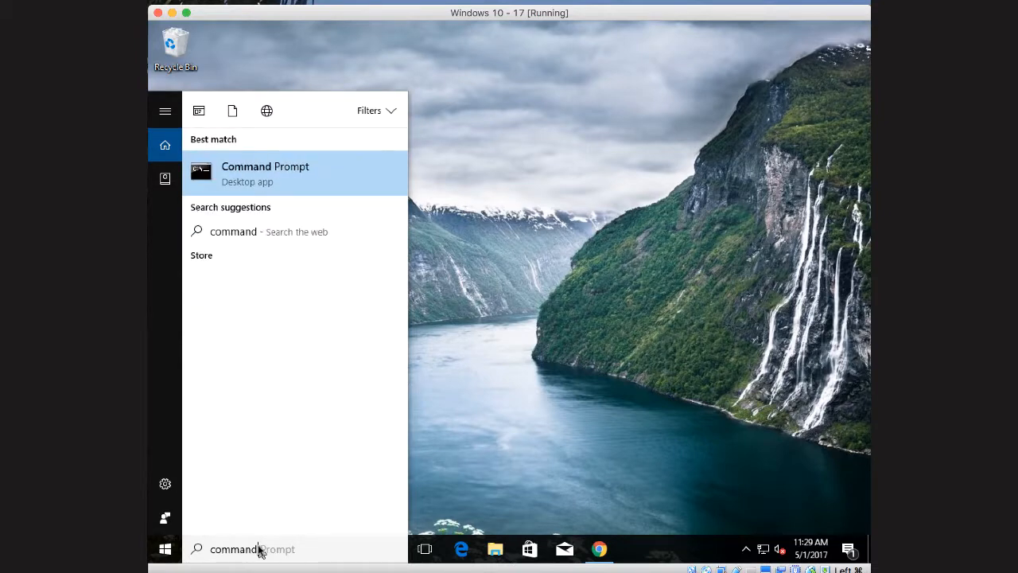
click(255, 170)
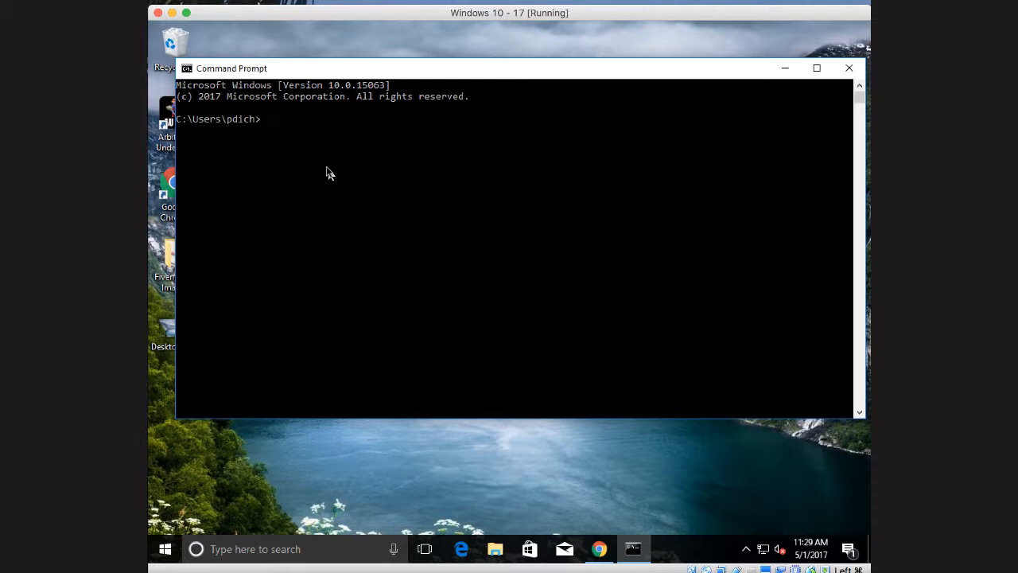
key(Return)
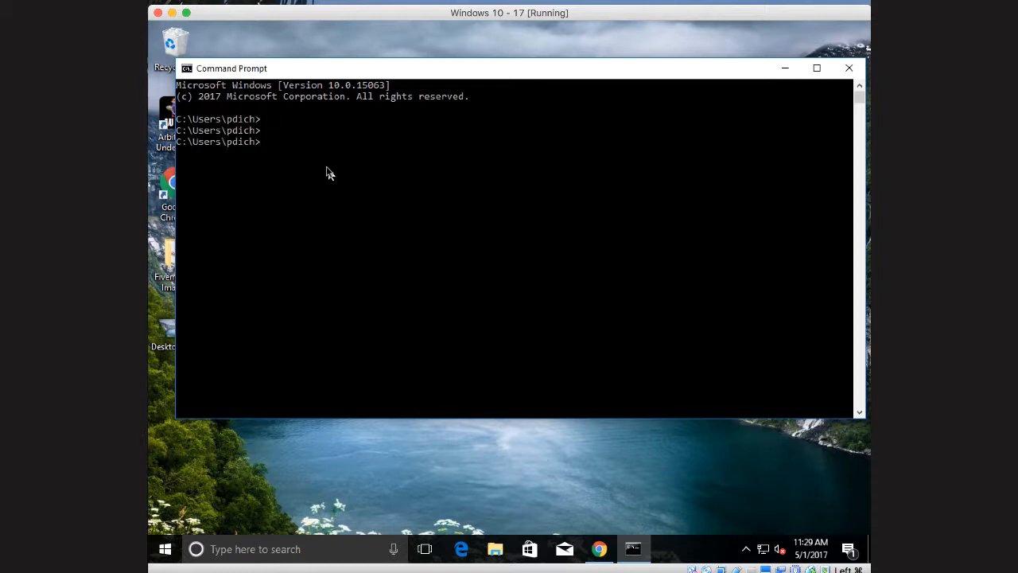
Run javac without arguments in Command Prompt and look through its usage and options output
text(javac)
key(Return)
scroll(422, 208, up, 2)
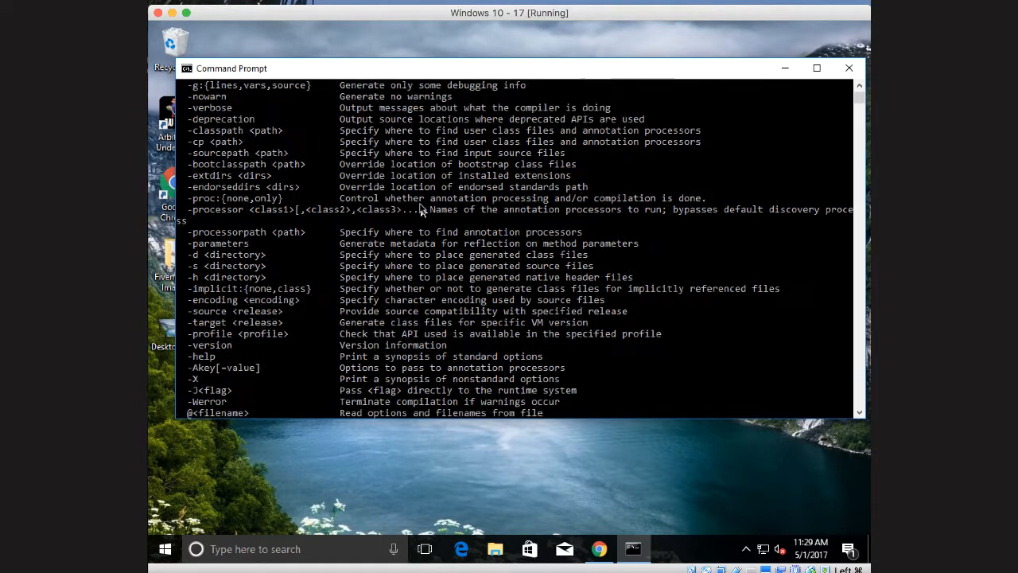
scroll(422, 208, up, 3)
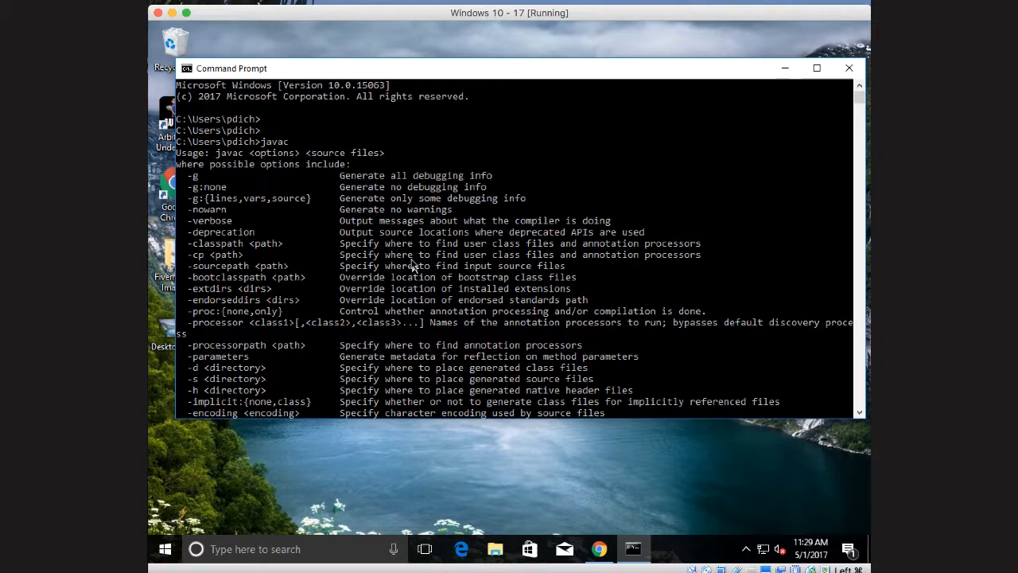
scroll(412, 265, down, 15)
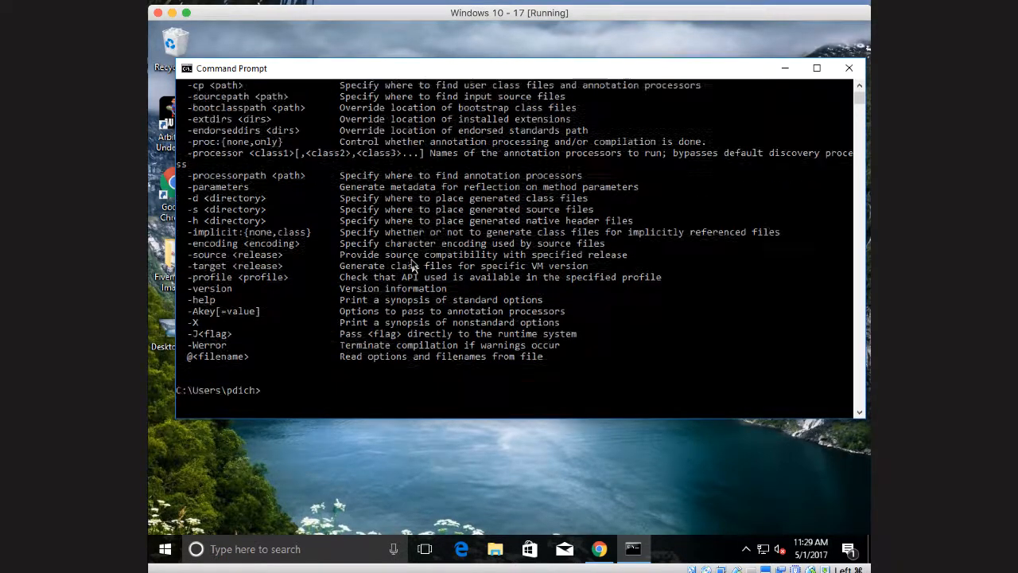
scroll(412, 265, up, 12)
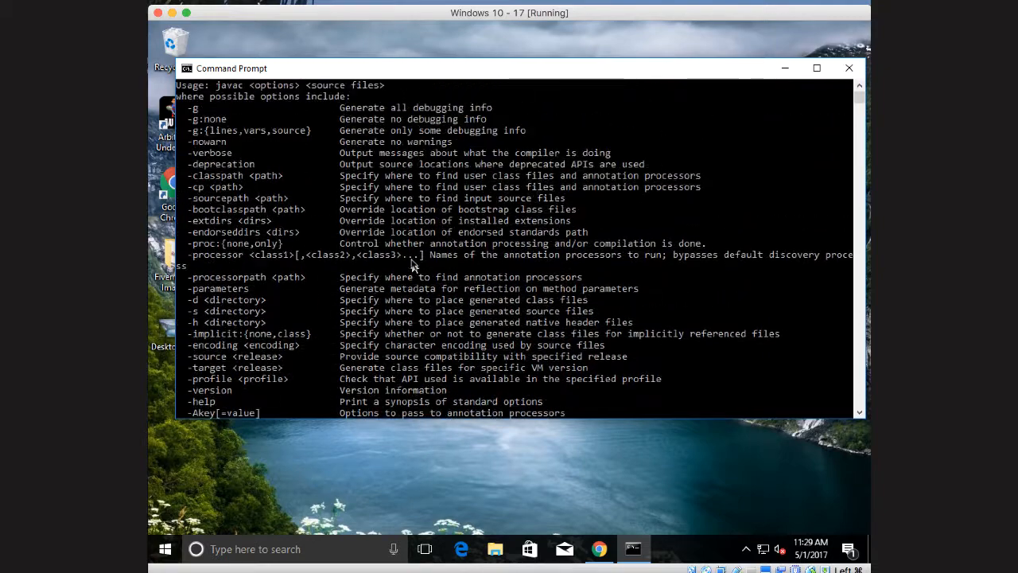
scroll(412, 265, up, 1)
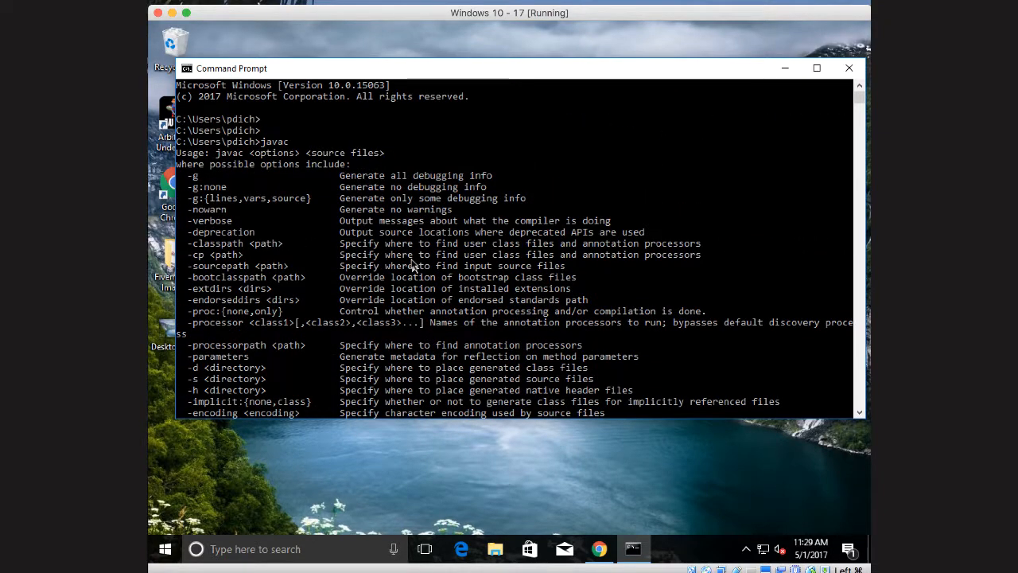
scroll(412, 265, down, 3)
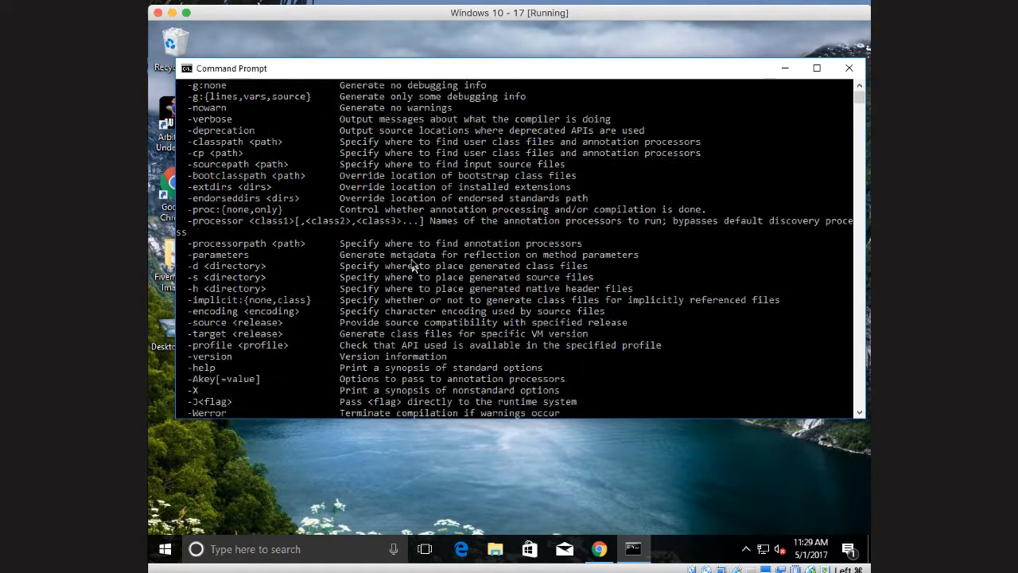
scroll(412, 265, up, 1)
Check the installed Java version by running java -version in Command Prompt
text(j)
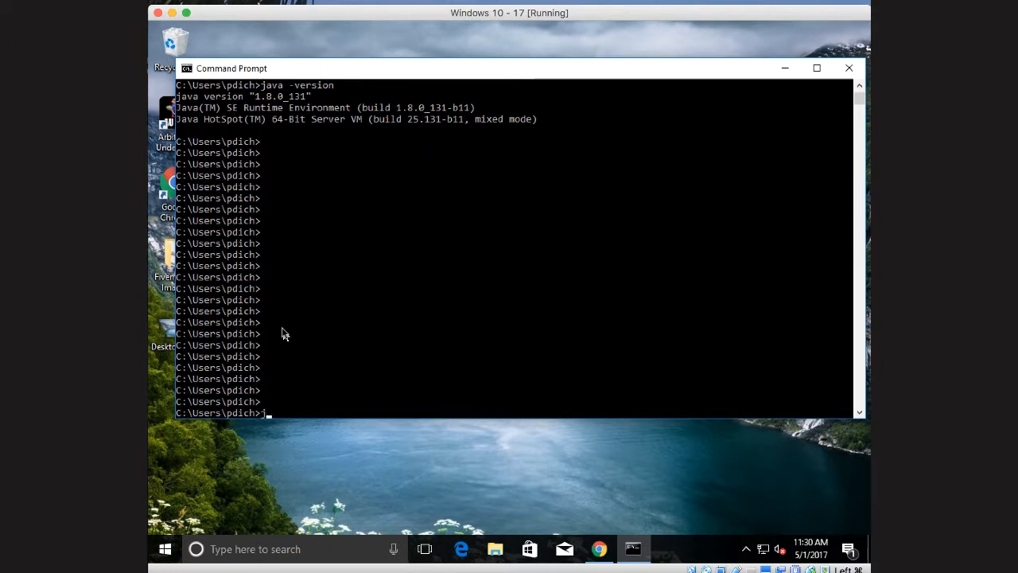
text(ava -version)
key(Return)
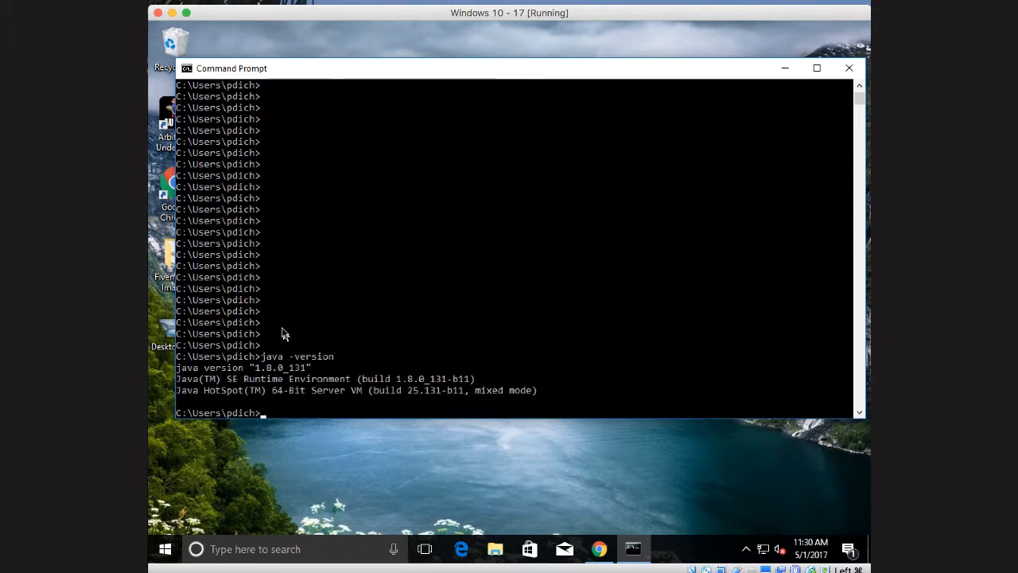